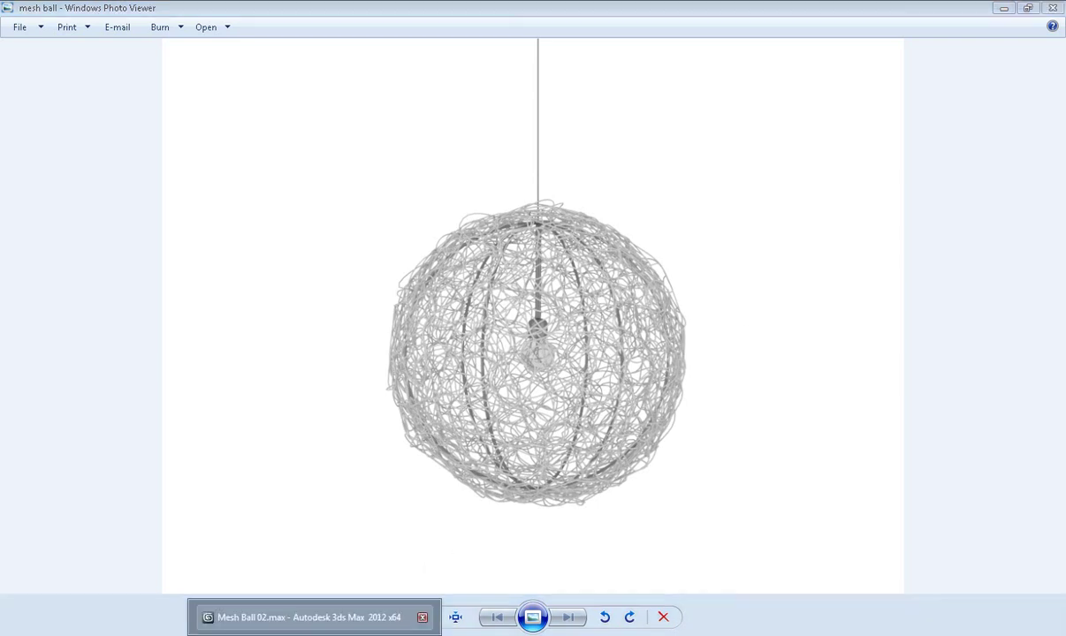
Switch to 3ds Max and pan, zoom and orbit around the Mesh Ball 02 tangled-wire lamp.
left_click(314, 619)
middle_click_drag(564, 435, 540, 404)
scroll(548, 380, "up", 3)
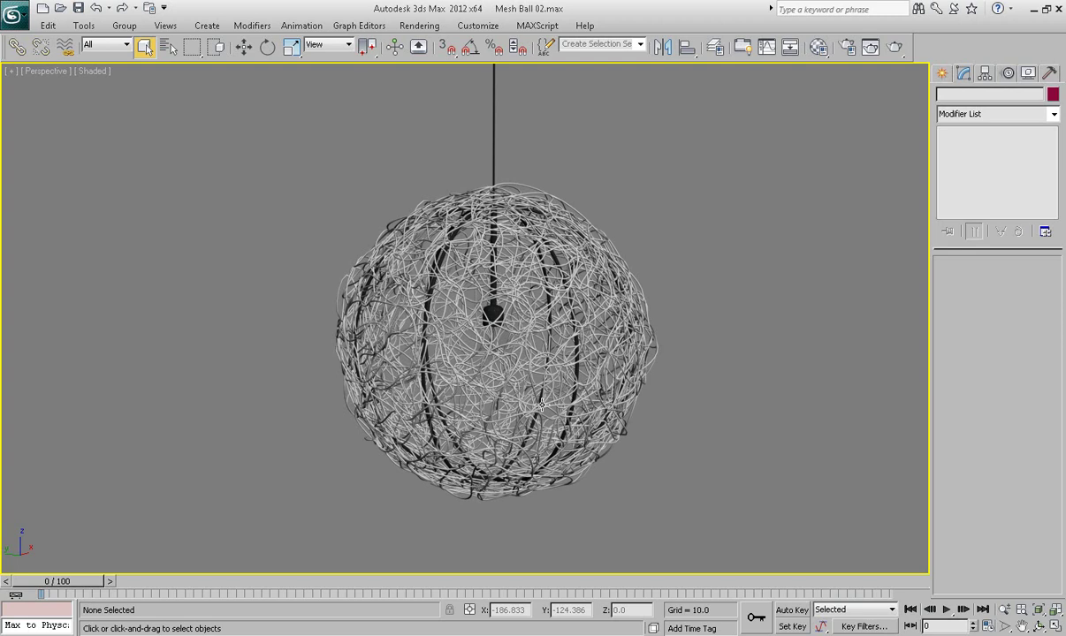
scroll(542, 405, "down", 4)
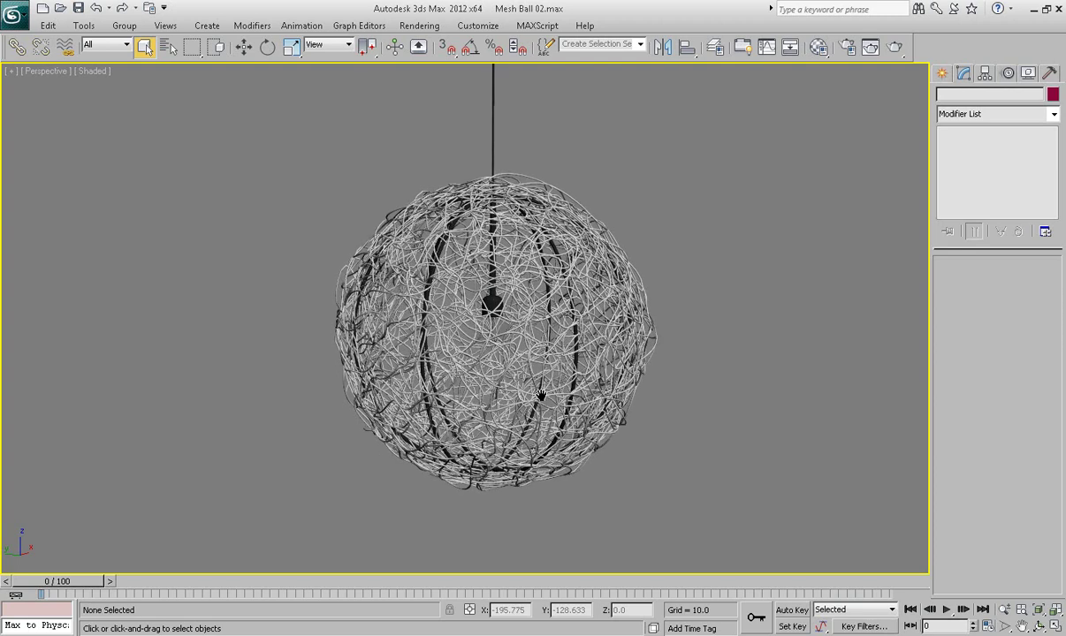
middle_click_drag(530, 371, 539, 405, "alt")
scroll(539, 404, "up", 3)
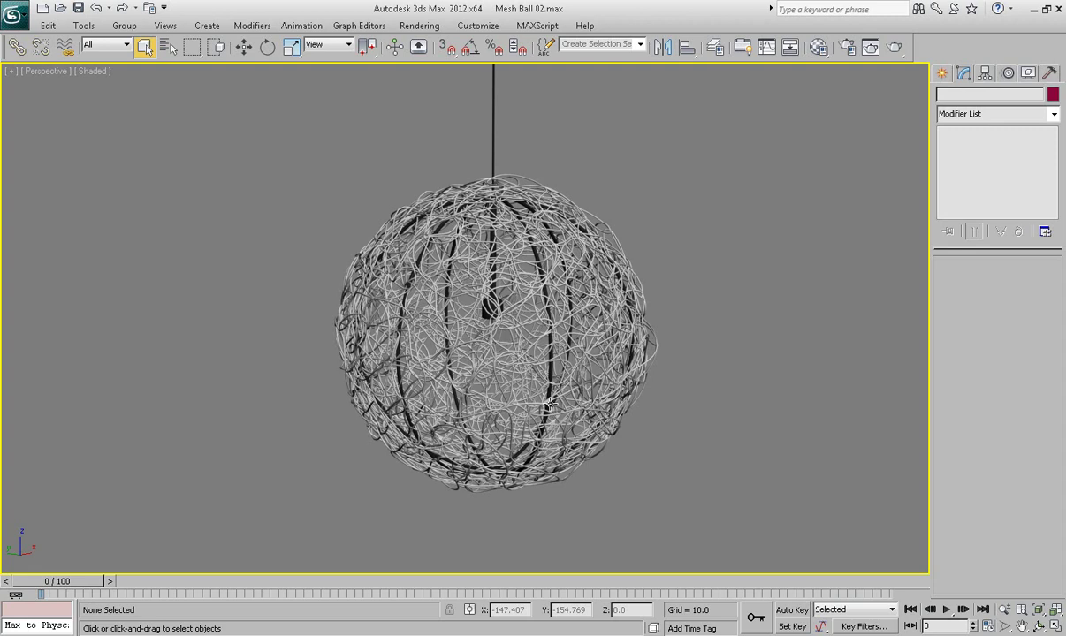
middle_click_drag(516, 381, 547, 405, "alt")
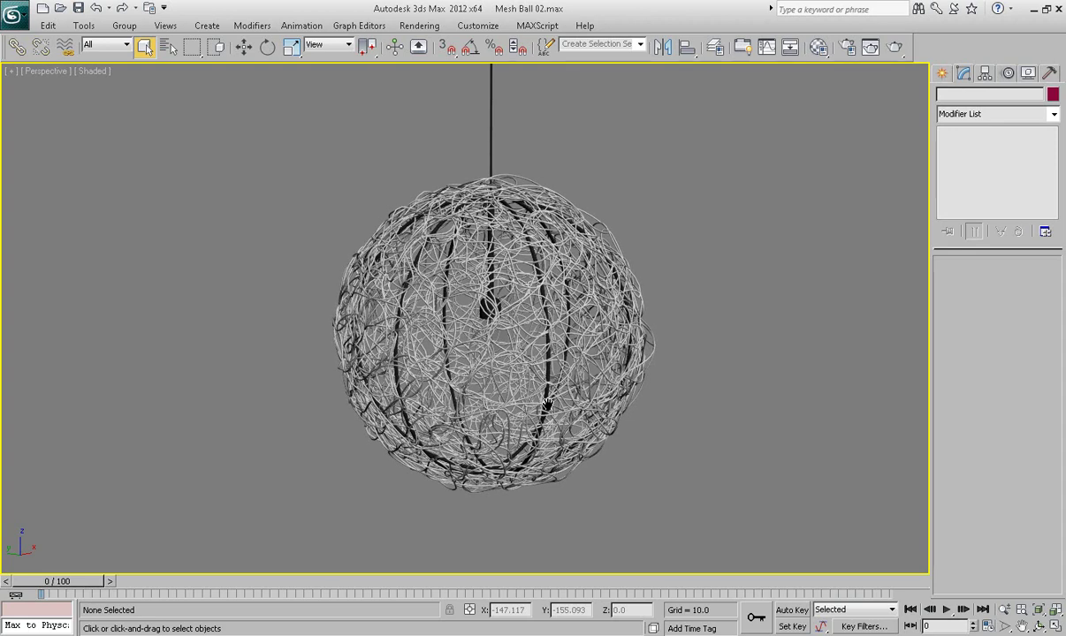
scroll(547, 405, "down", 4)
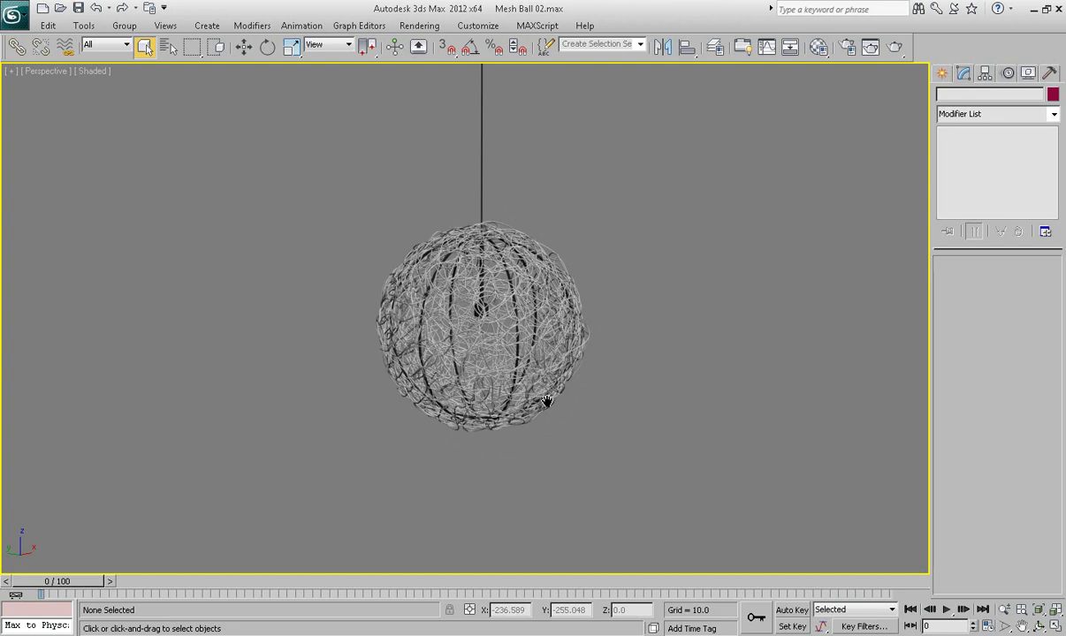
scroll(516, 377, "up", 2)
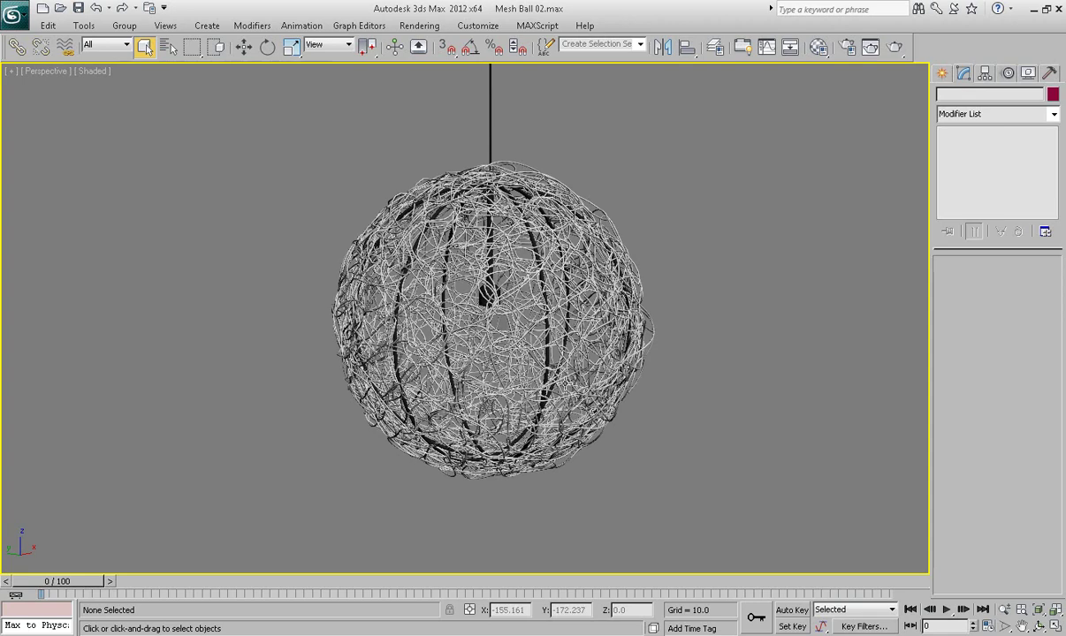
scroll(525, 386, "up", 2)
middle_click_drag(525, 386, 582, 380, "alt")
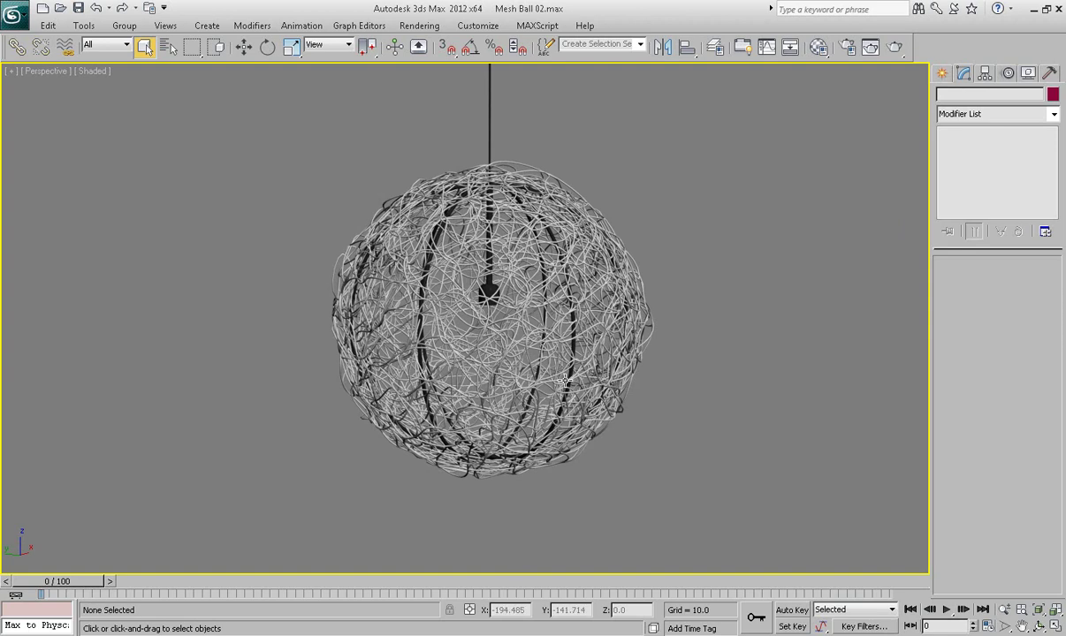
Open Mesh Ball 01 and centre its bare pendant lamp frame in the view.
left_click(59, 8)
left_click(346, 180)
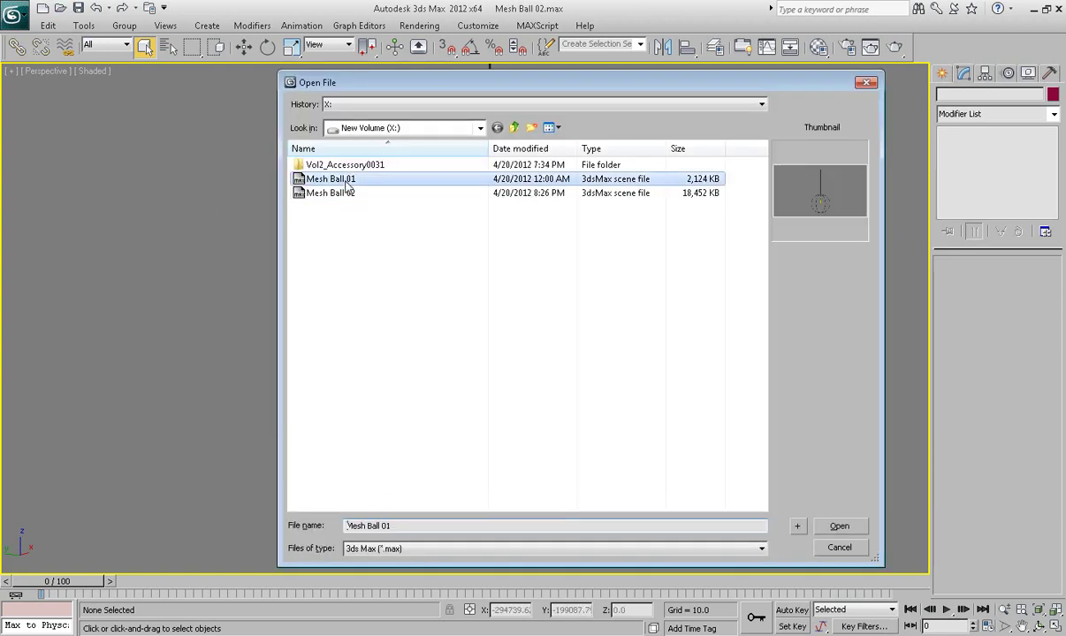
left_click(839, 526)
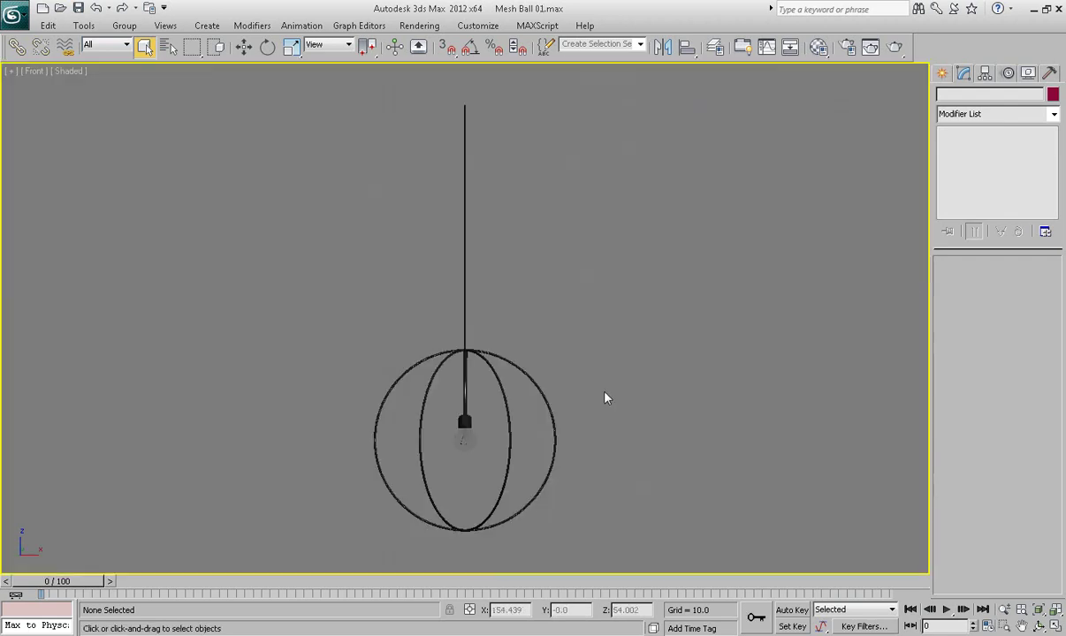
middle_click_drag(604, 398, 605, 354)
scroll(613, 288, "up", 2)
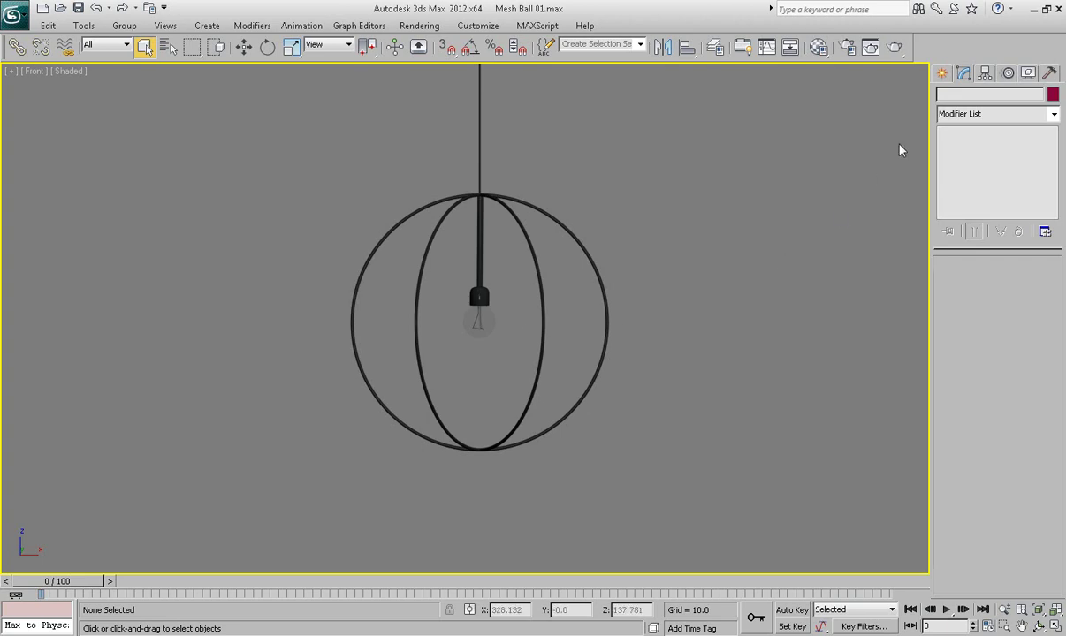
Draw GeoSphere001 of radius about 101.9 from the lamp centre and display its edged faces.
left_click(942, 76)
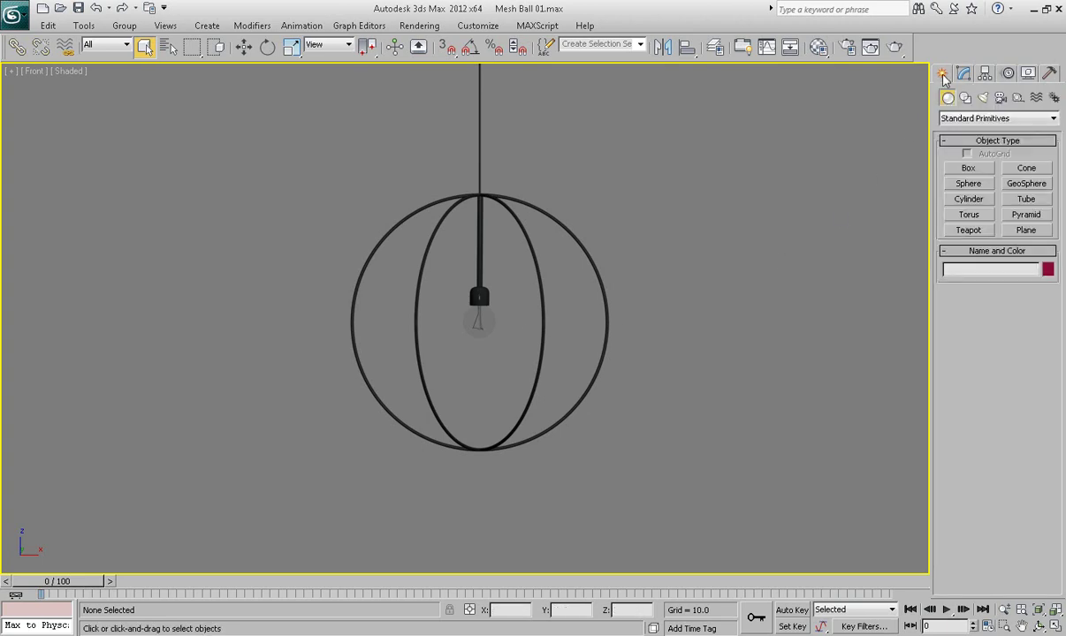
left_click(1024, 184)
middle_click_drag(704, 283, 690, 291)
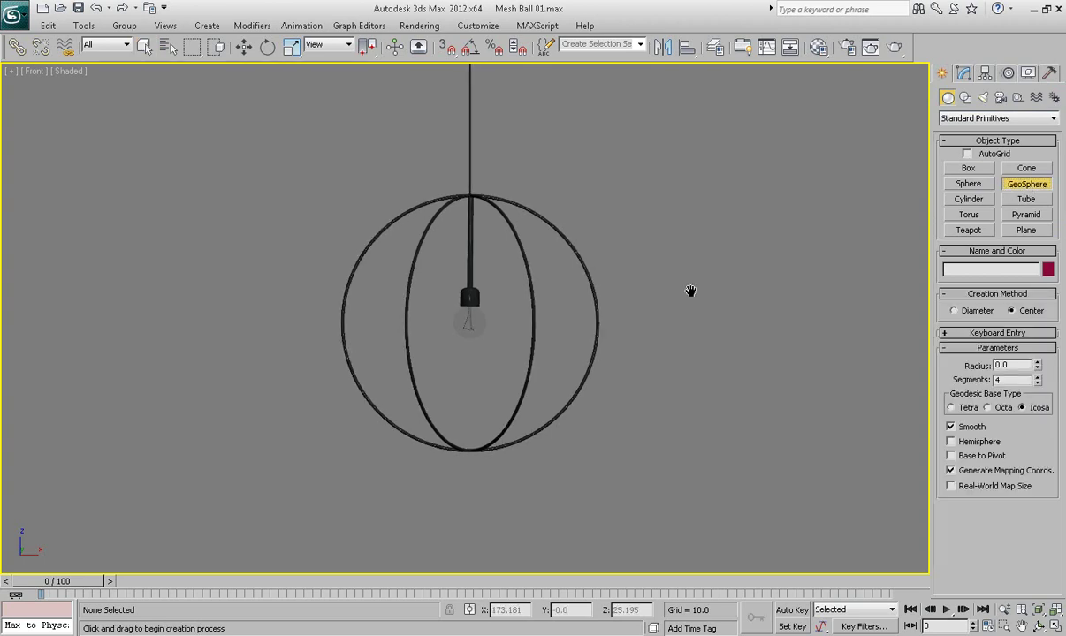
scroll(477, 313, "down", 2)
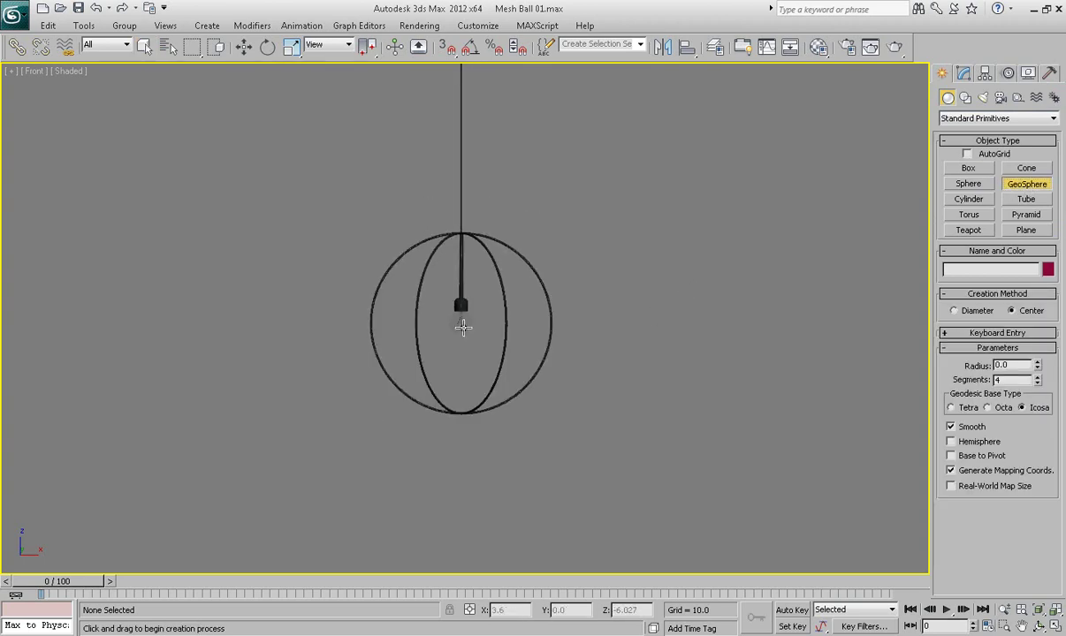
left_click_drag(461, 322, 550, 302)
right_click(549, 303)
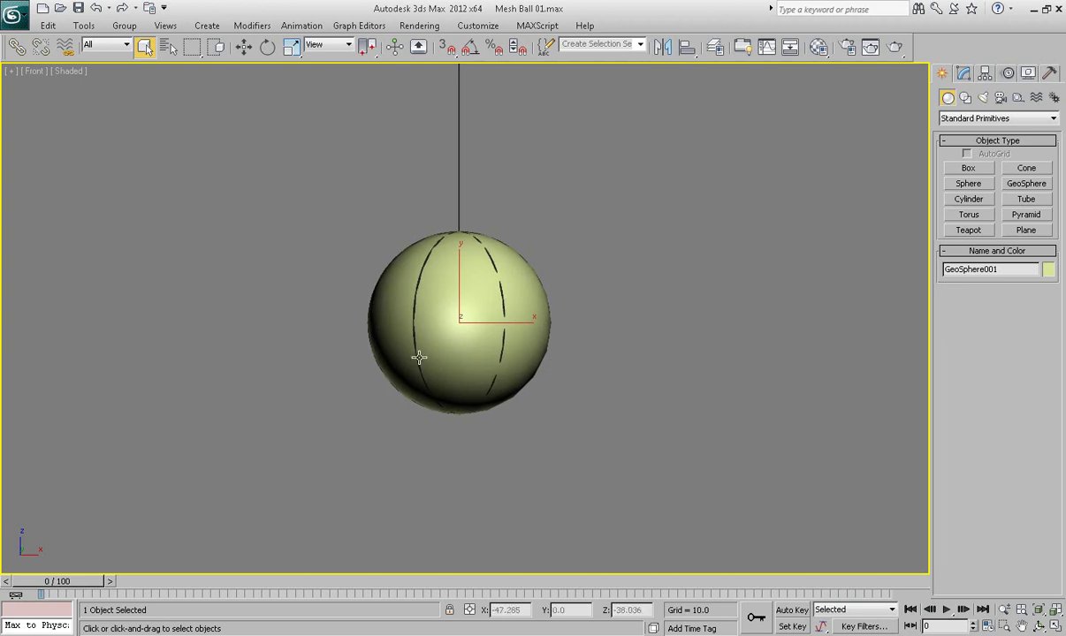
key("F4")
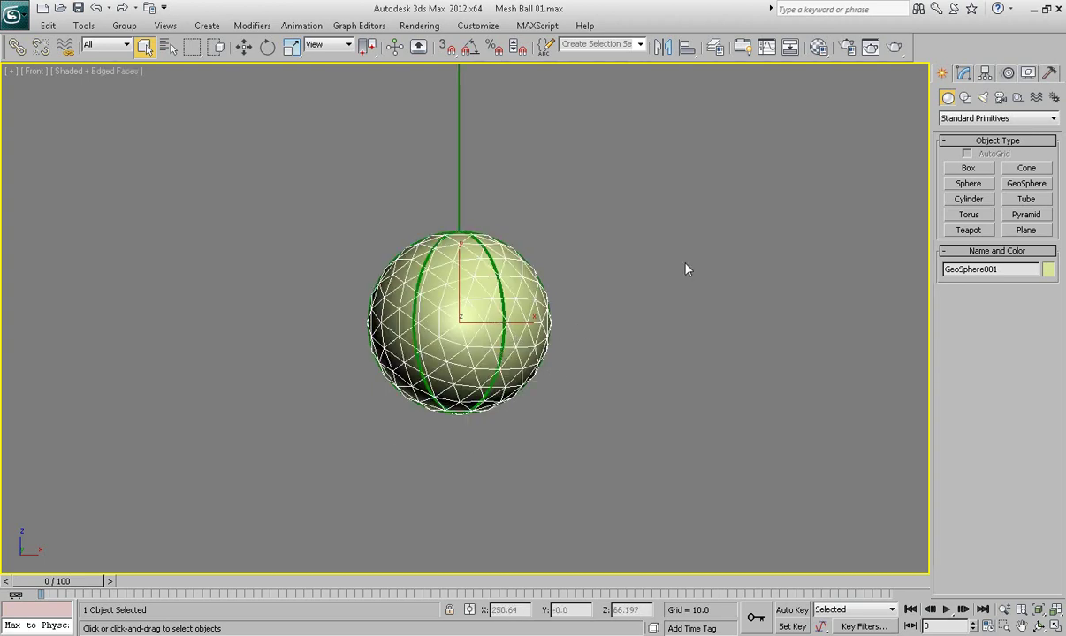
left_click(963, 74)
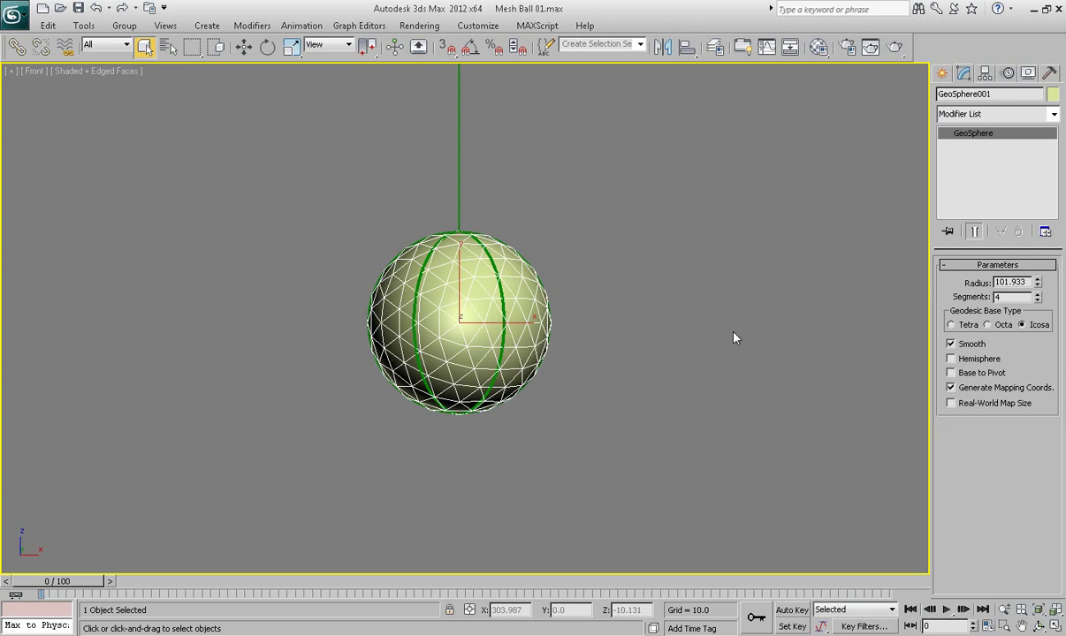
middle_click_drag(736, 336, 664, 350)
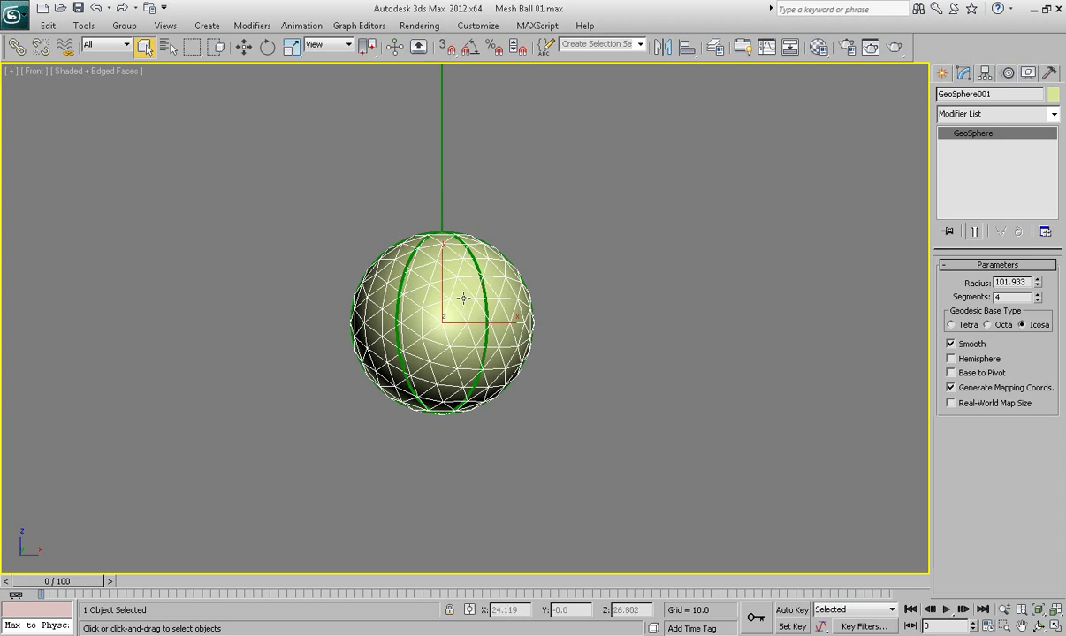
Convert GeoSphere001 to an Editable Poly.
right_click(463, 299)
mouse_move(557, 432)
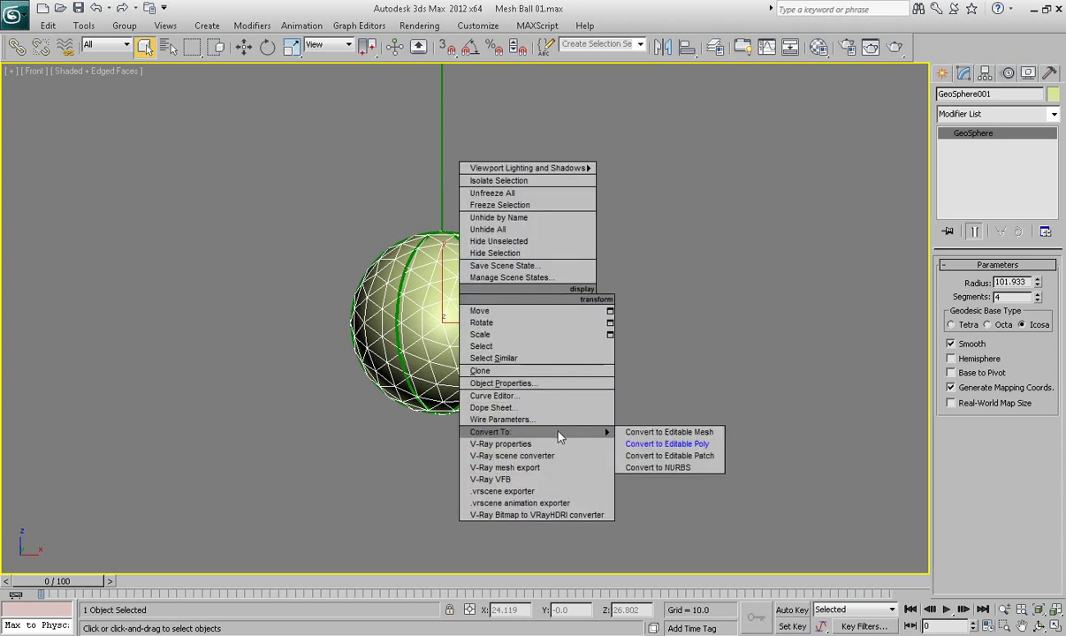
left_click(676, 445)
scroll(625, 422, "down", 3)
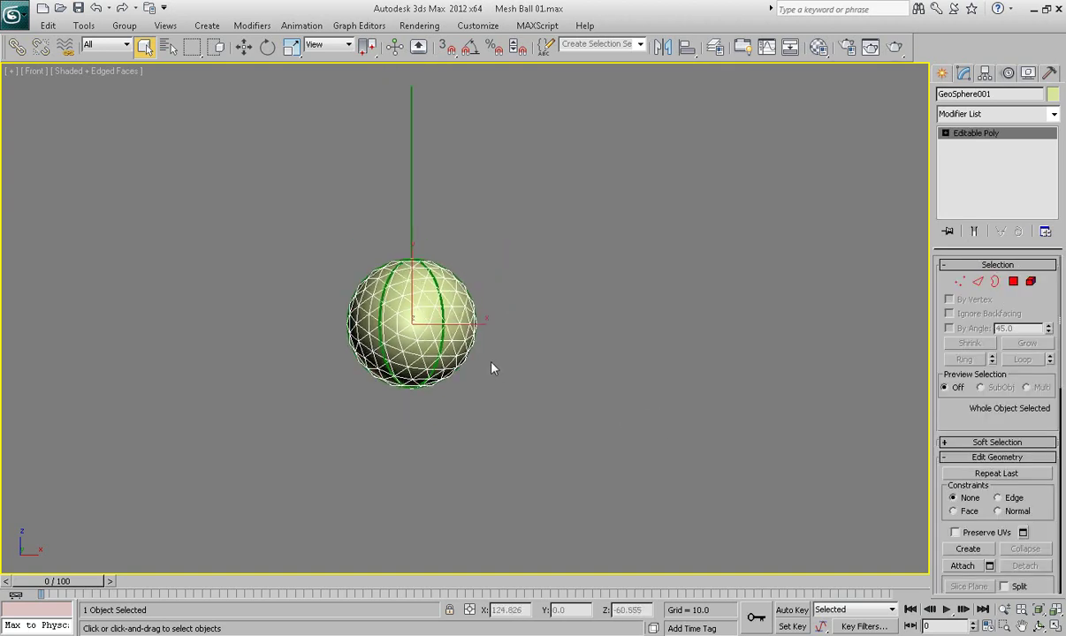
Move the sphere right along X to sit beside the lamp frame.
key("w")
left_click_drag(426, 311, 618, 313)
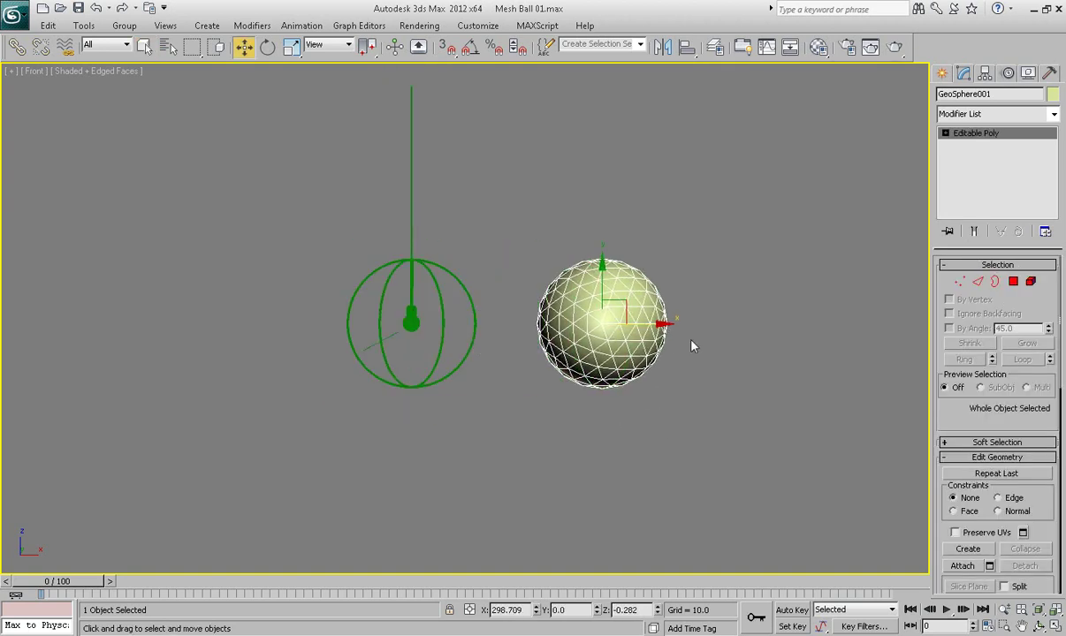
scroll(692, 346, "up", 2)
mouse_move(583, 354)
middle_mouse_down()
mouse_move(602, 381)
mouse_move(585, 373)
middle_mouse_up()
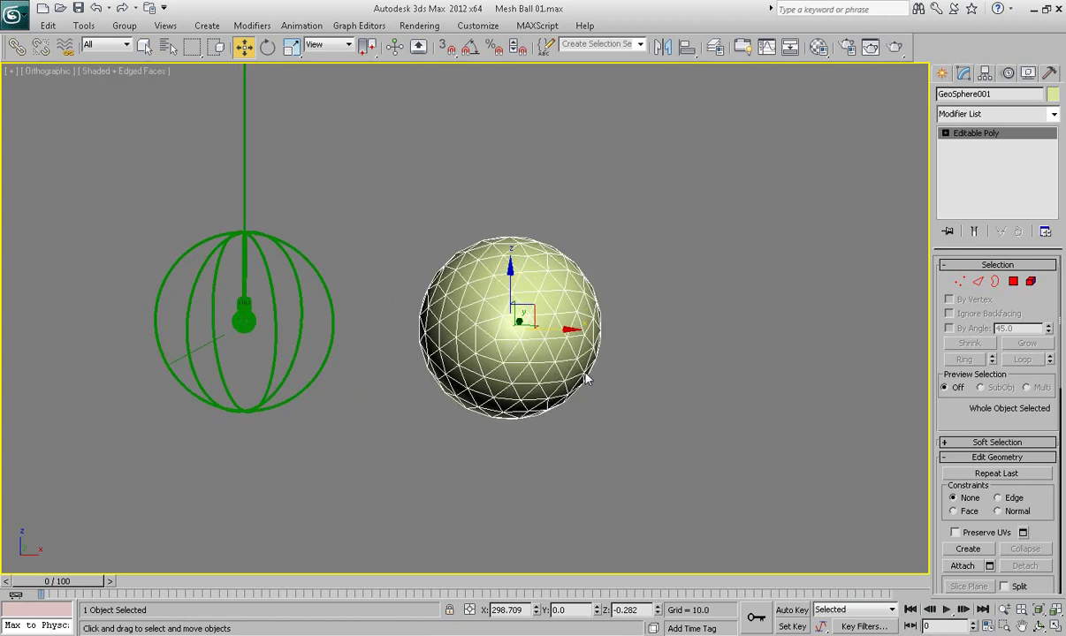
Select all the sphere's edges and create the smooth spline Shape001 from them.
left_click(978, 283)
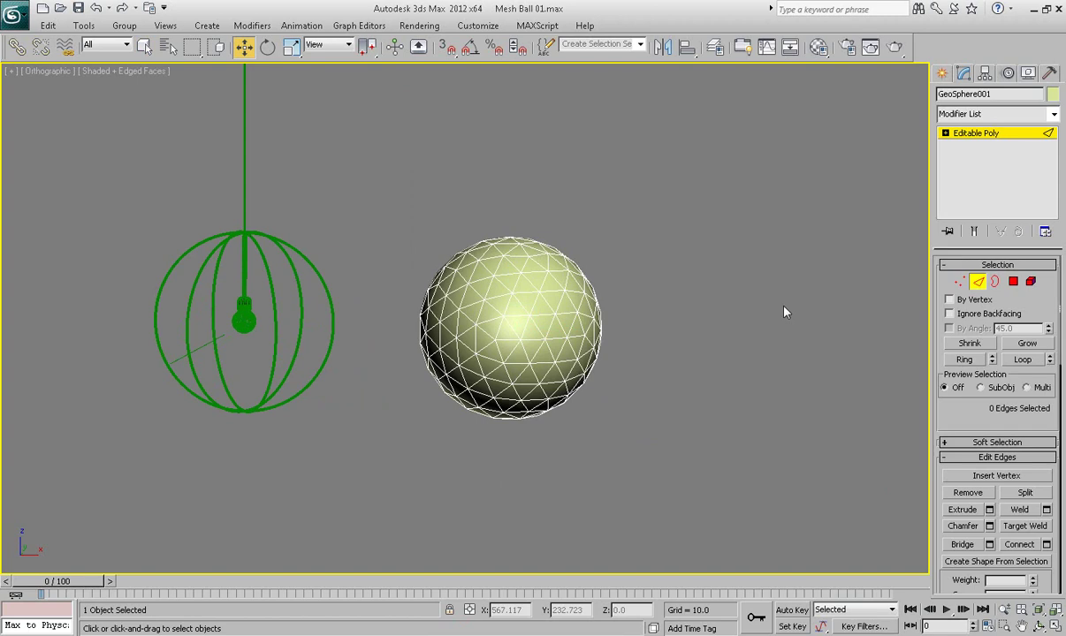
key("ctrl+a")
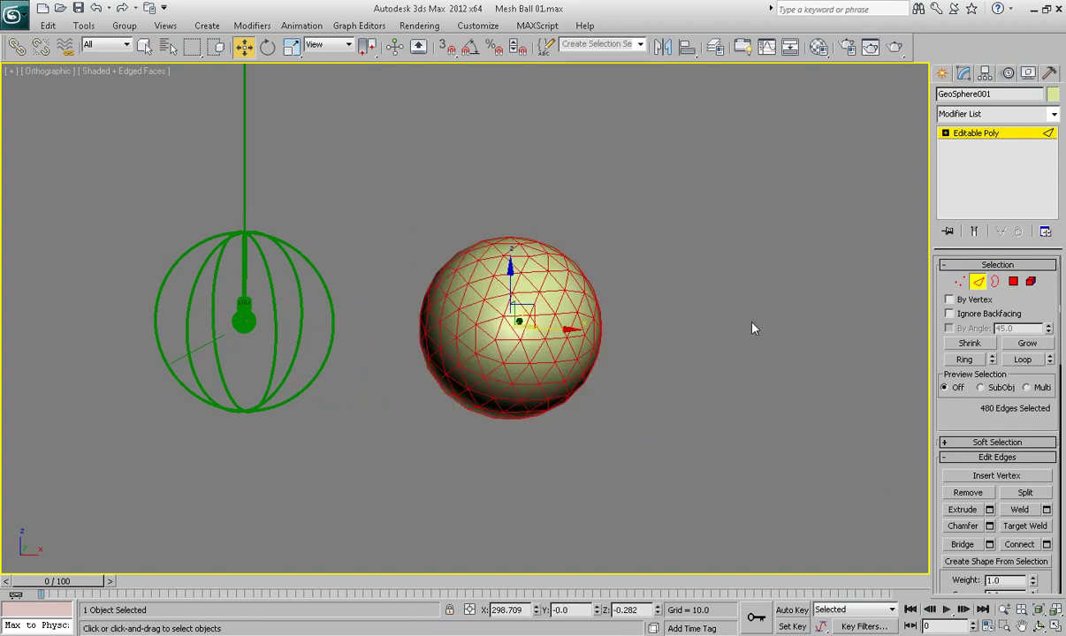
scroll(967, 321, "down", 3)
scroll(961, 389, "down", 1)
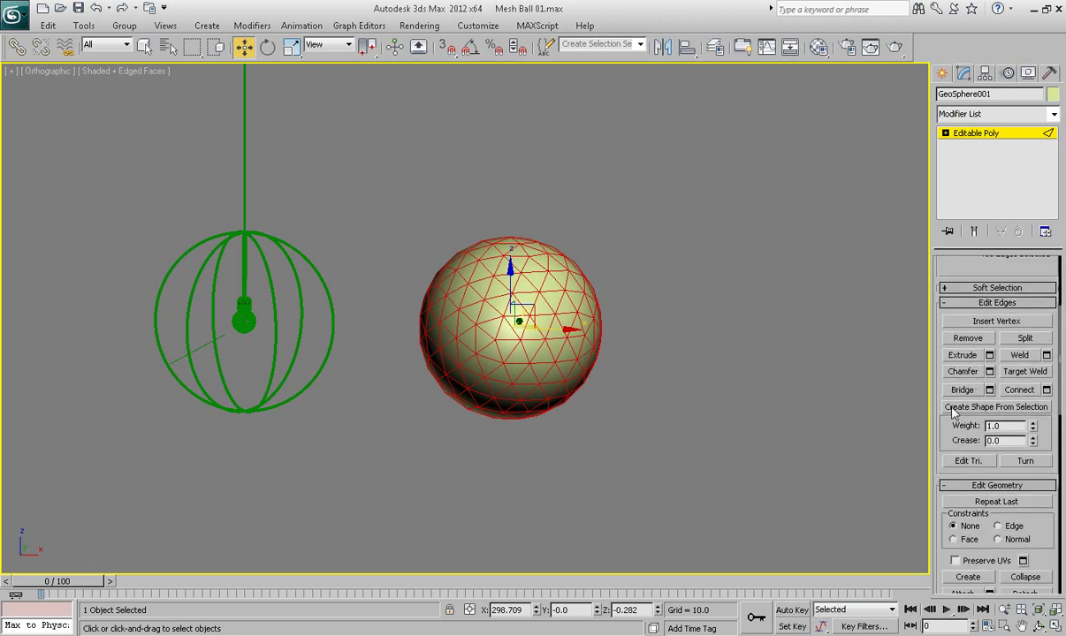
left_click(1003, 412)
left_click_drag(711, 175, 655, 168)
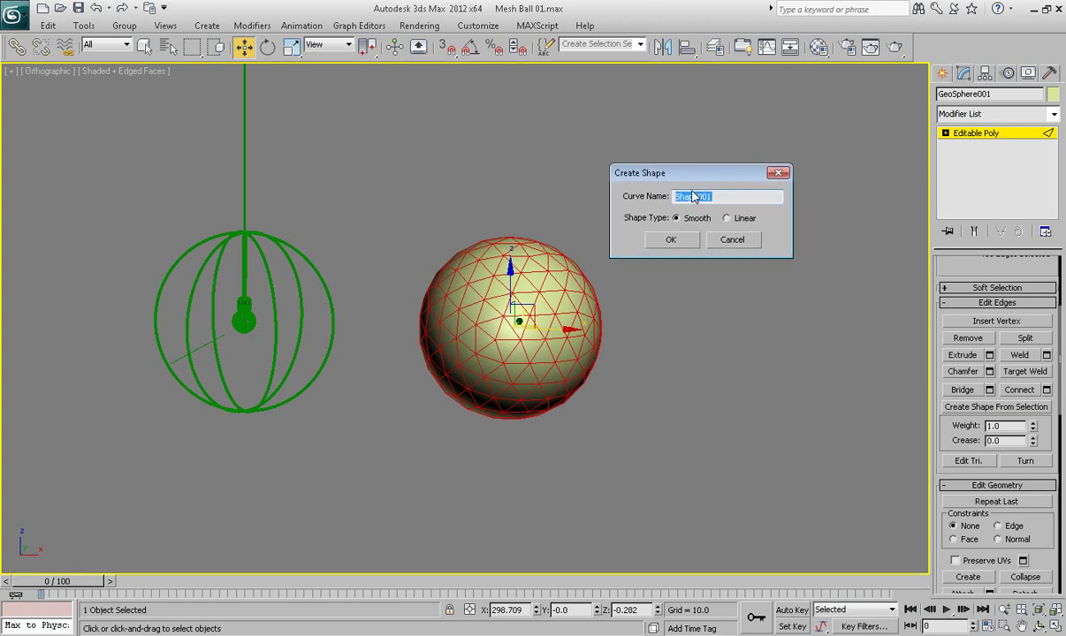
left_click(677, 240)
left_click(976, 132)
middle_click_drag(573, 307, 560, 305)
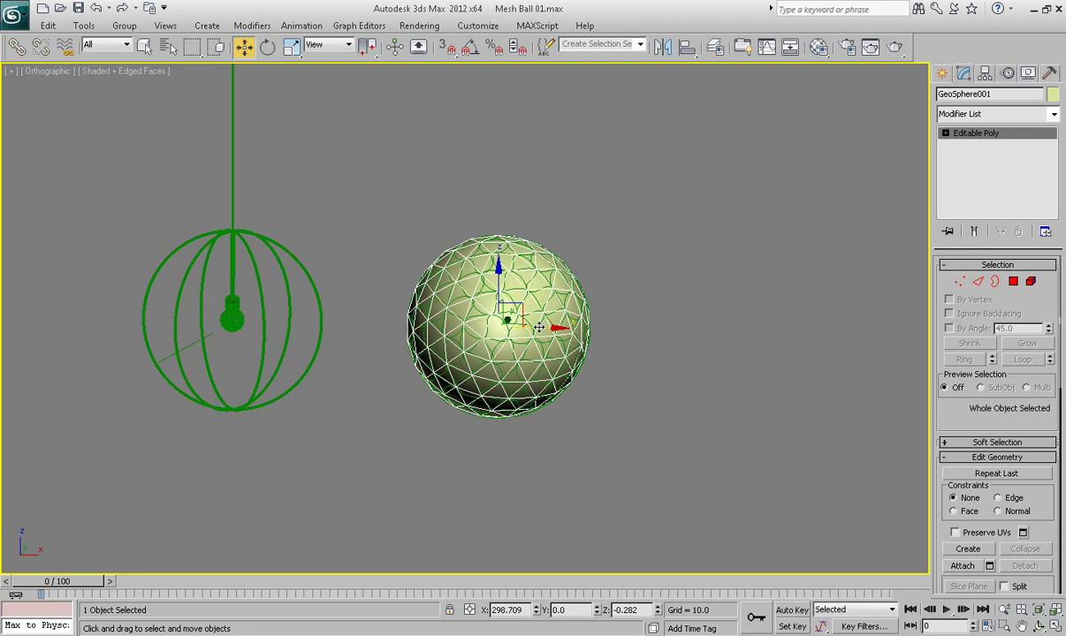
Move GeoSphere001 right off the new spline and select Shape001.
left_click_drag(538, 327, 827, 318)
scroll(666, 332, "up", 3)
left_click(554, 300)
scroll(559, 318, "down", 4)
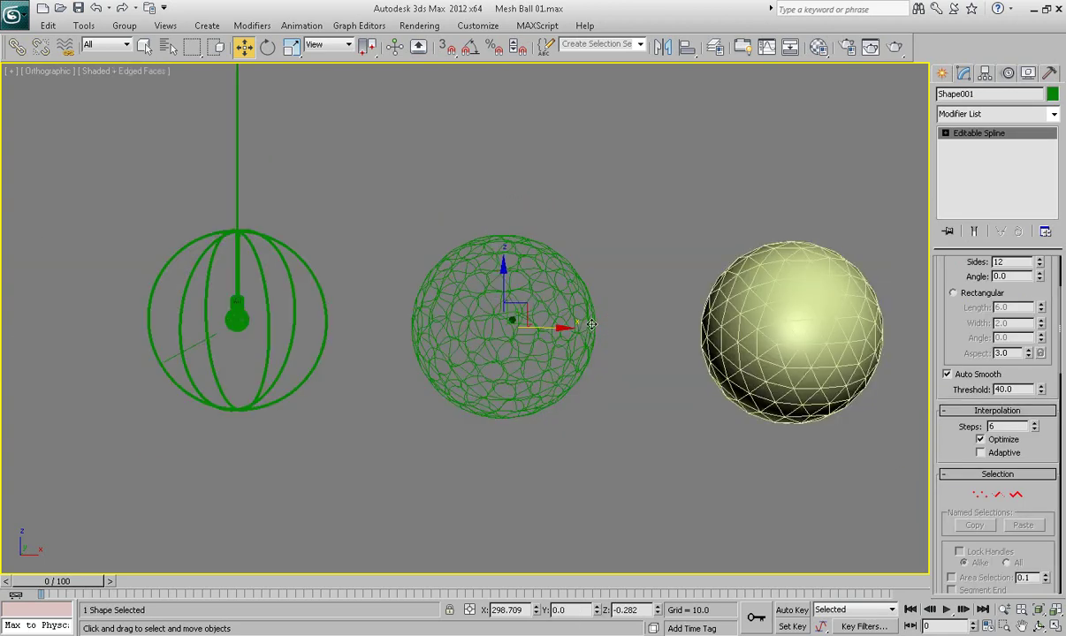
middle_click_drag(562, 329, 601, 329, "alt")
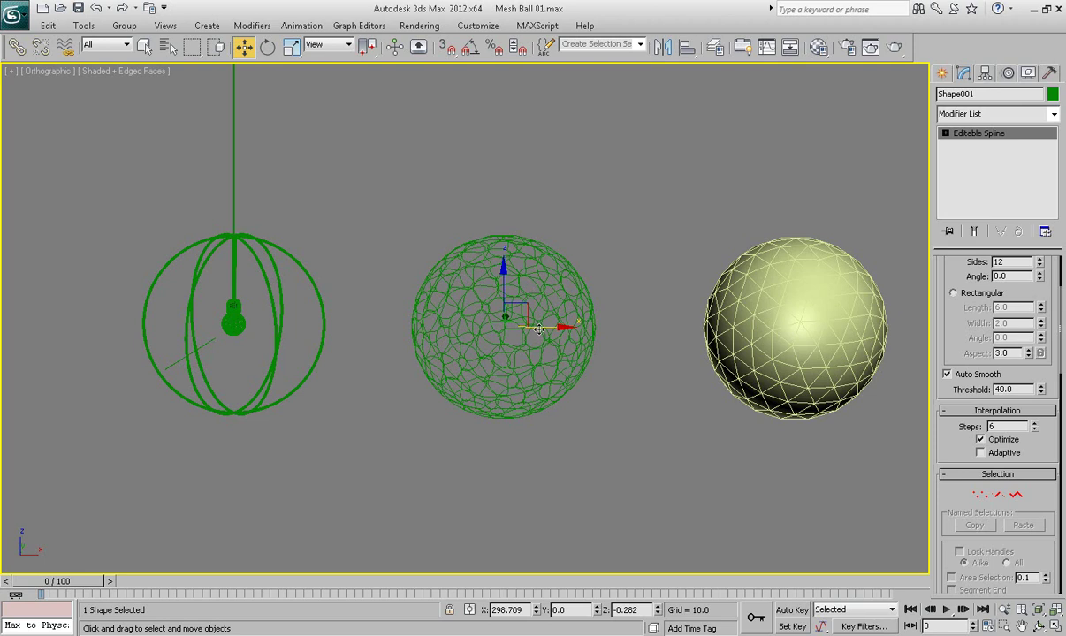
Turn off edged faces, switch to wireframe display and orbit around Shape001.
key("F4")
scroll(539, 329, "up", 3)
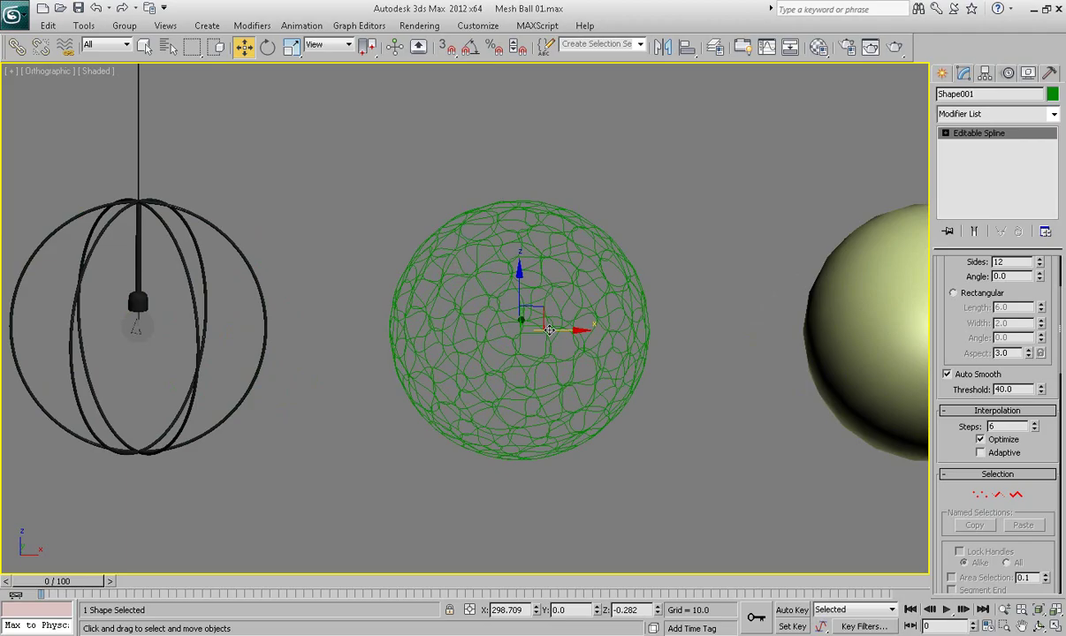
key("F3")
mouse_move(547, 332)
middle_mouse_down("alt")
mouse_move(561, 335)
mouse_move(547, 354)
mouse_move(579, 334)
mouse_move(559, 333)
middle_mouse_up("alt")
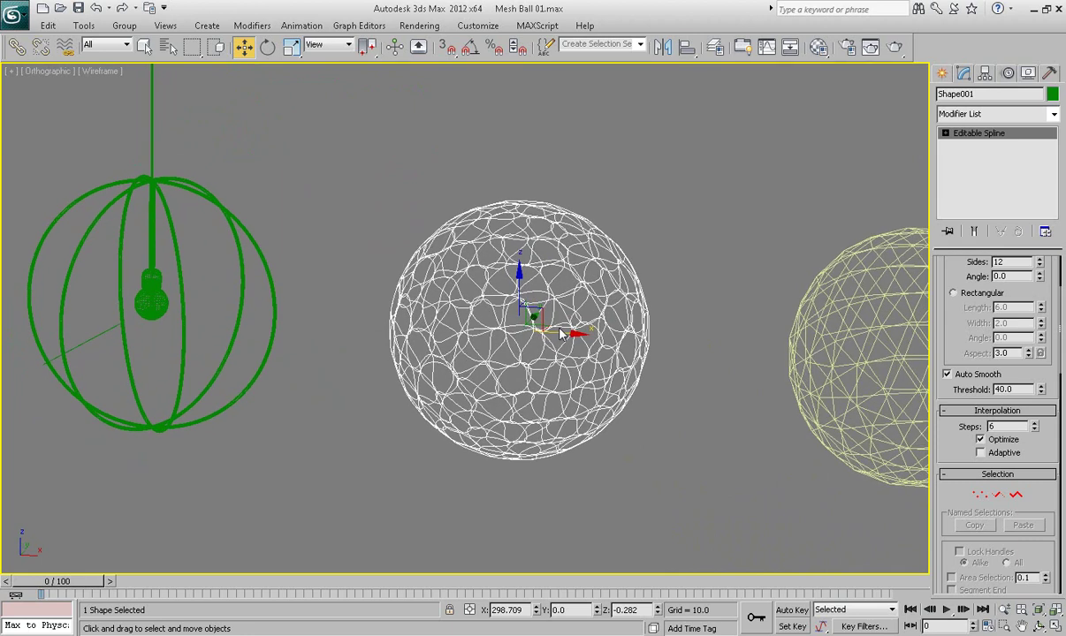
middle_click_drag(560, 334, 560, 353, "alt")
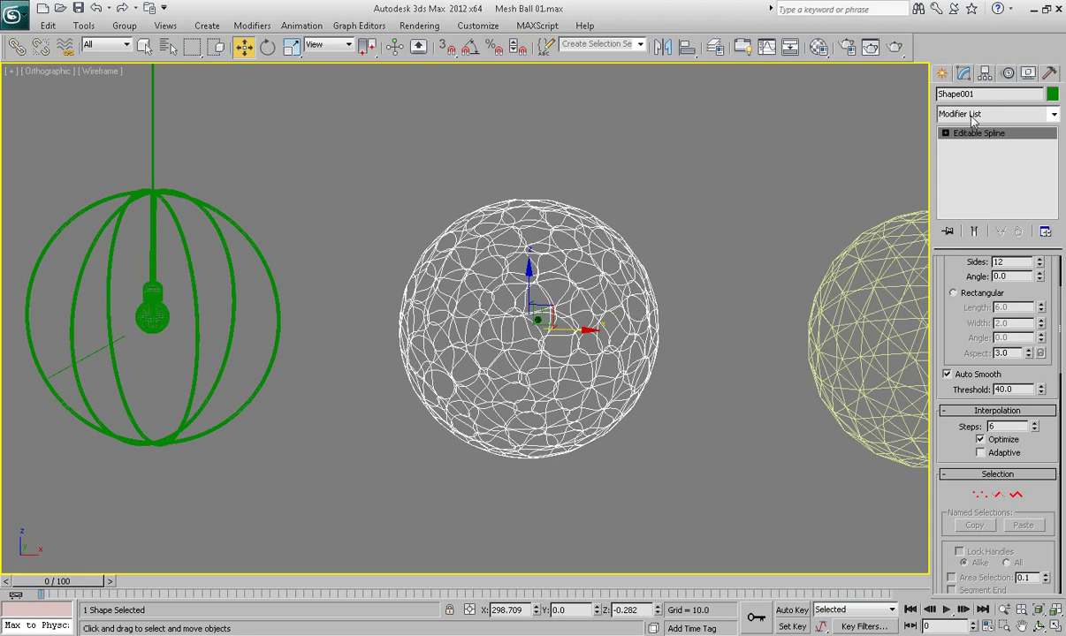
middle_click_drag(722, 380, 715, 380)
Enable In Viewport rendering for Shape001 and return the viewport to shaded display.
scroll(715, 380, "up", 2)
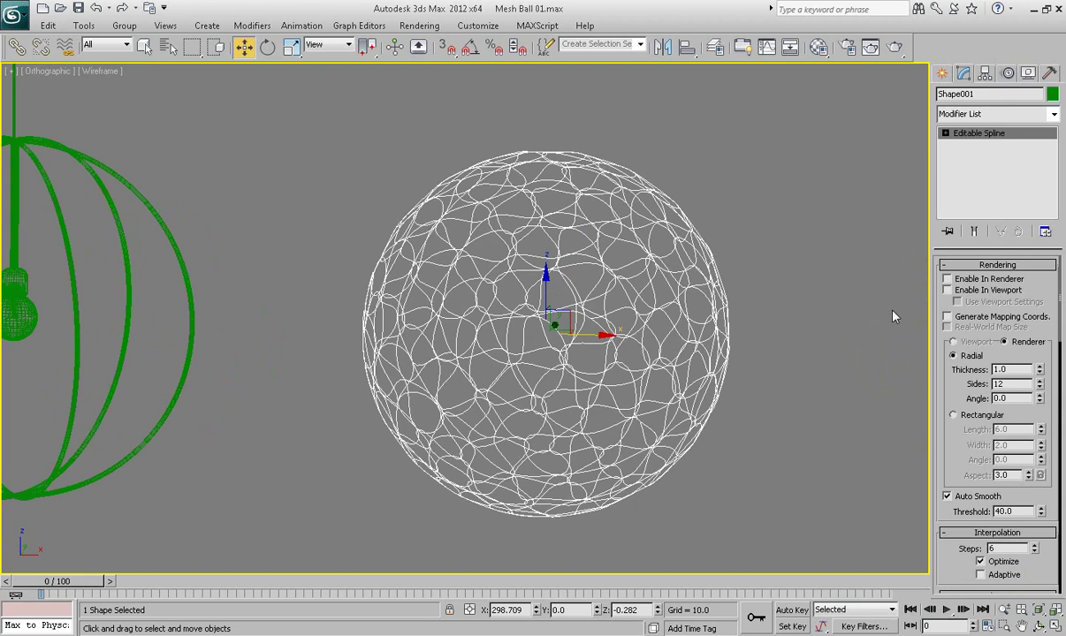
left_click(947, 290)
key("F3")
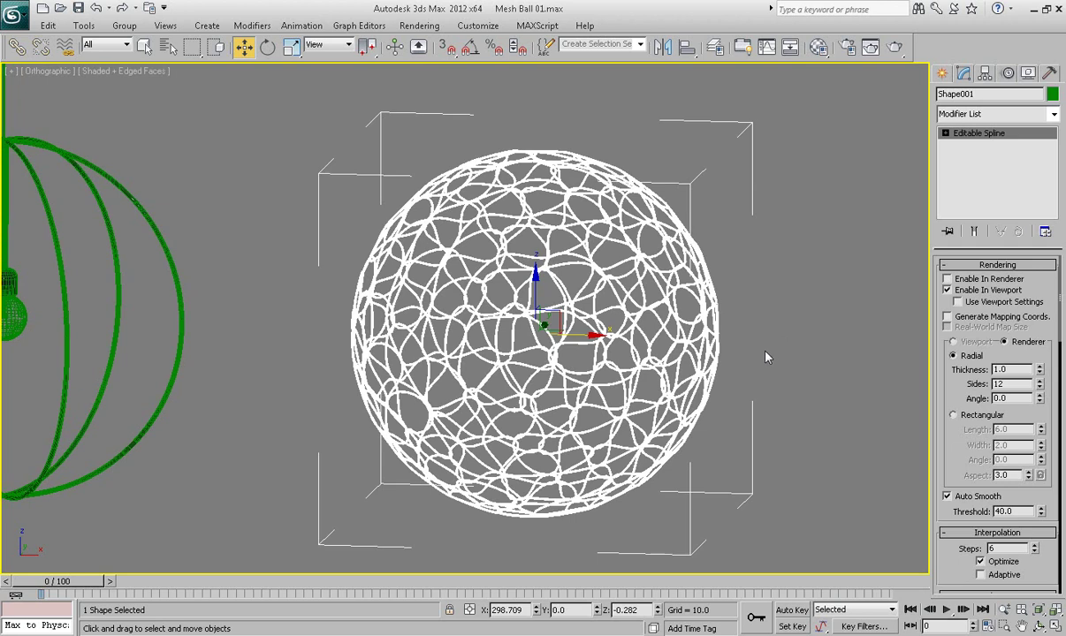
key("F3")
key("F3")
left_click_drag(937, 364, 937, 346)
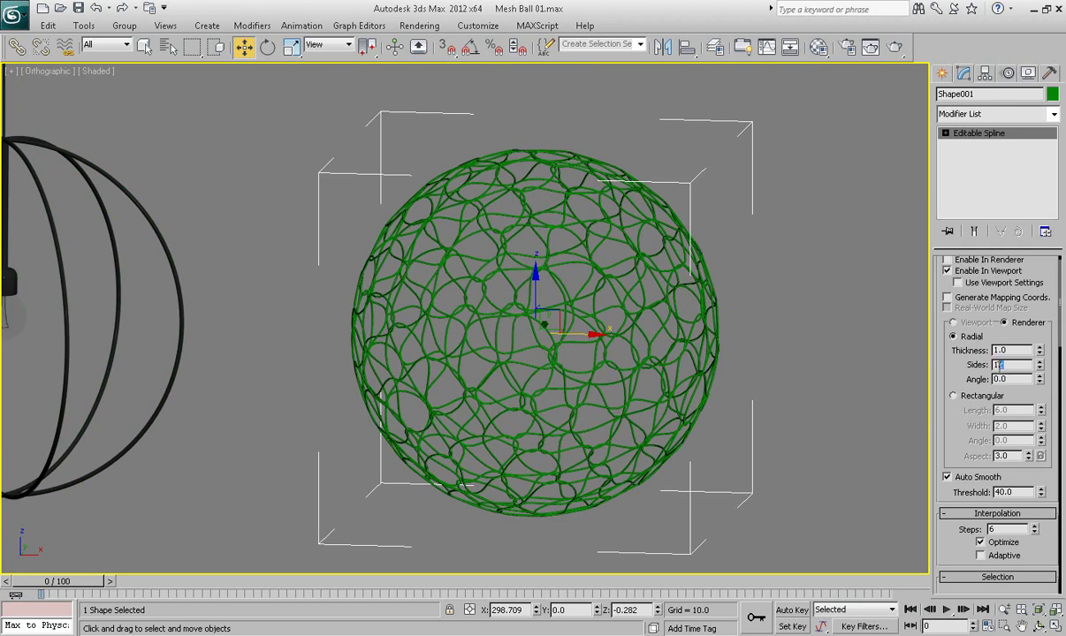
mouse_move(670, 364)
middle_mouse_down()
mouse_move(671, 352)
mouse_move(670, 363)
middle_mouse_up()
scroll(670, 353, "up", 3)
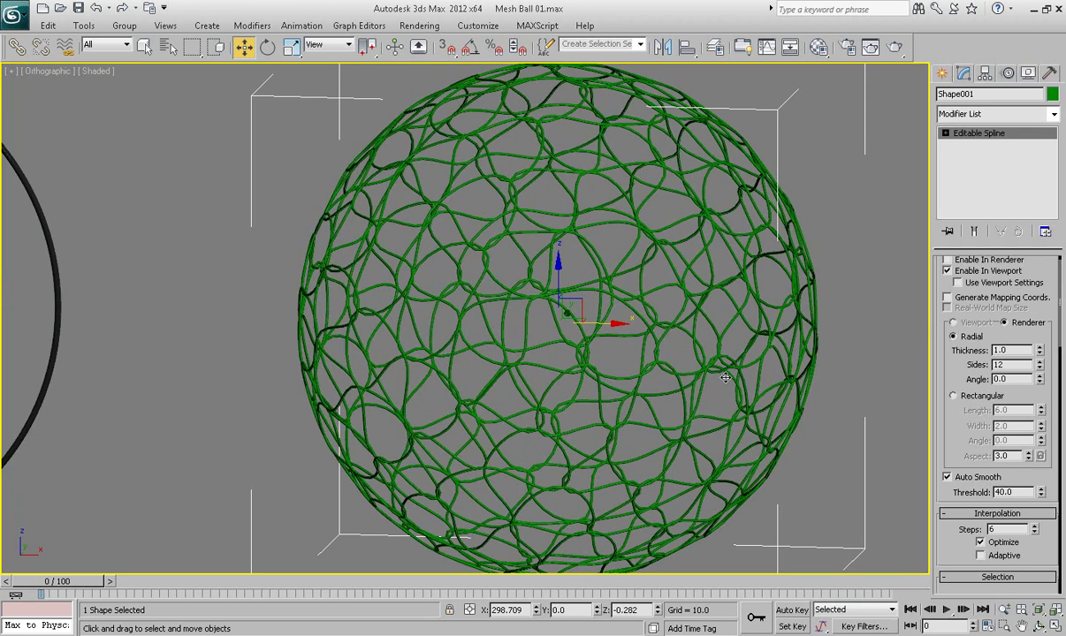
Set the rendering Sides of Shape001's tubes to 5.
left_click(976, 362)
key("BackSpace")
type("5")
middle_click_drag(757, 358, 746, 356)
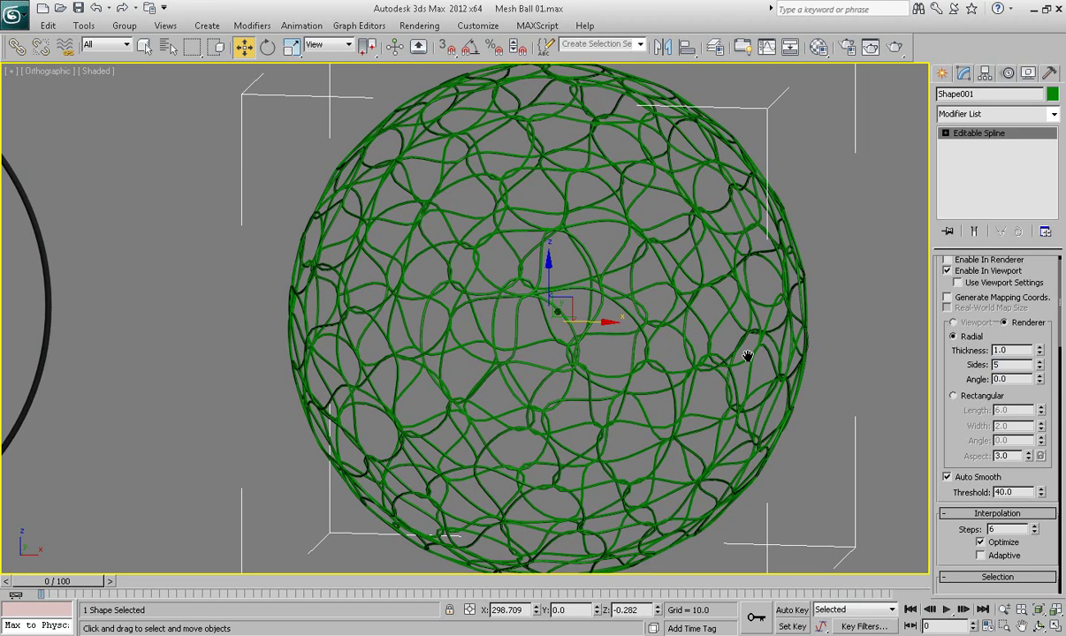
scroll(654, 373, "up", 5)
scroll(972, 407, "down", 3)
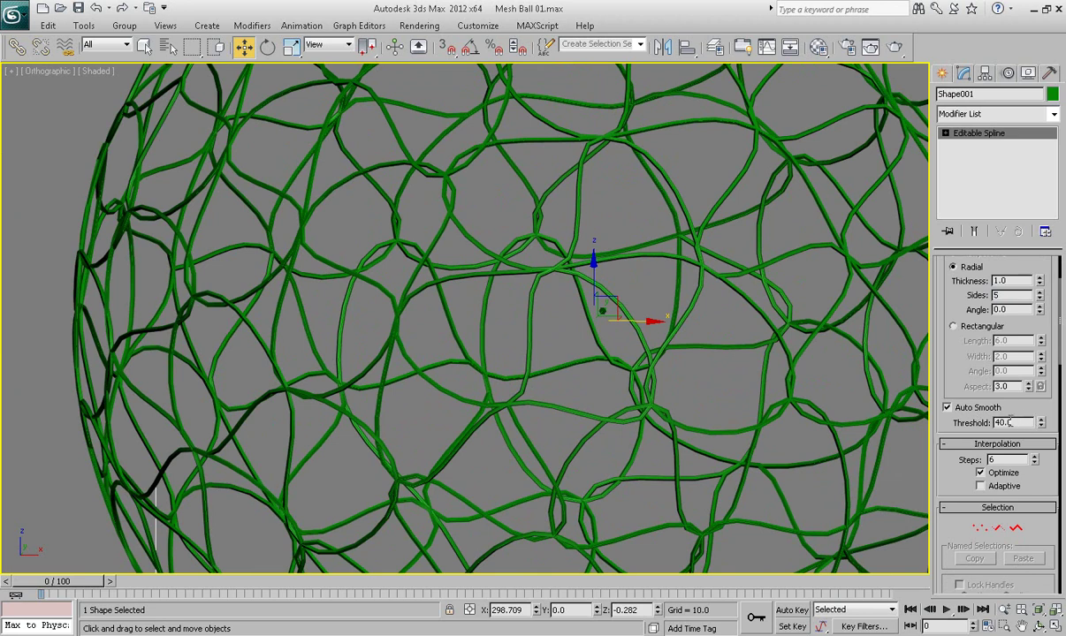
Raise the Auto Smooth Threshold to 80.0.
double_click(1010, 422)
type("80")
key("Return")
middle_click_drag(832, 416, 806, 407)
scroll(805, 406, "down", 3)
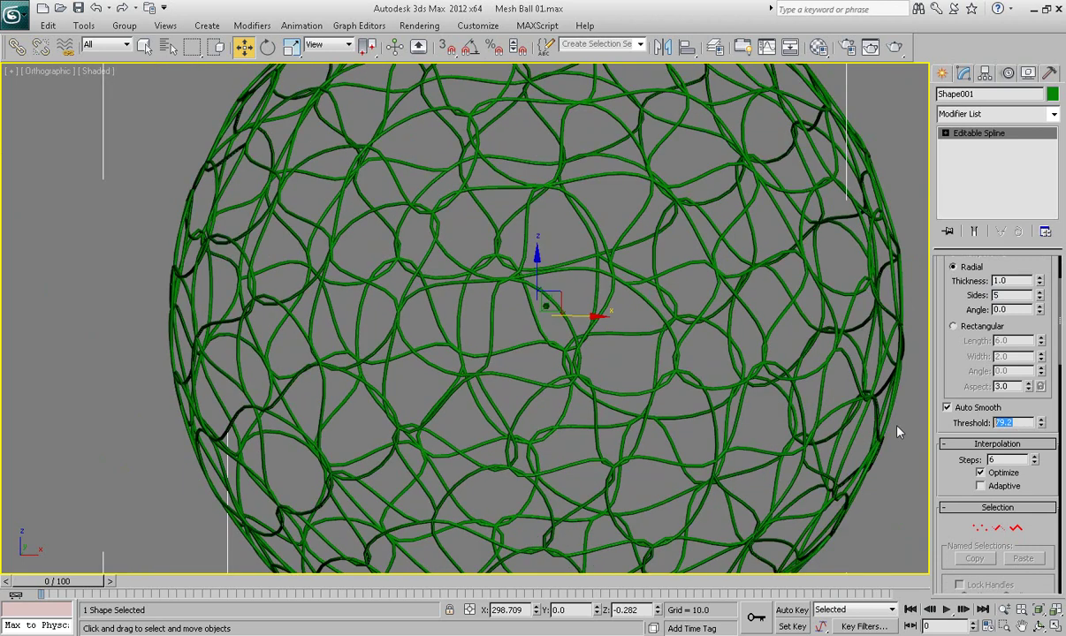
type("80")
key("Return")
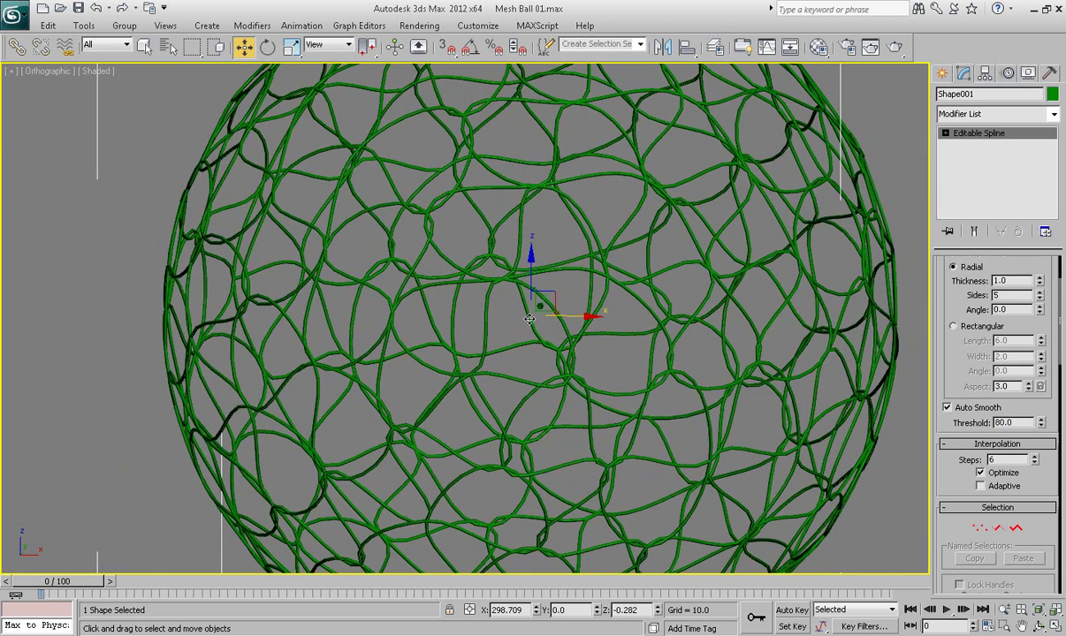
key("F4")
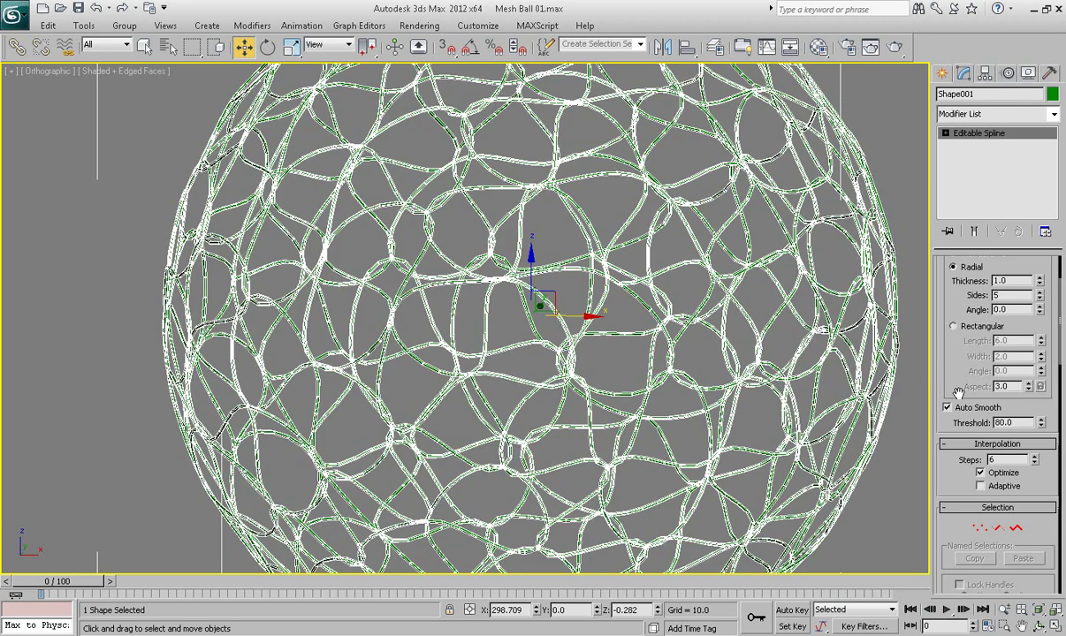
scroll(972, 380, "down", 3)
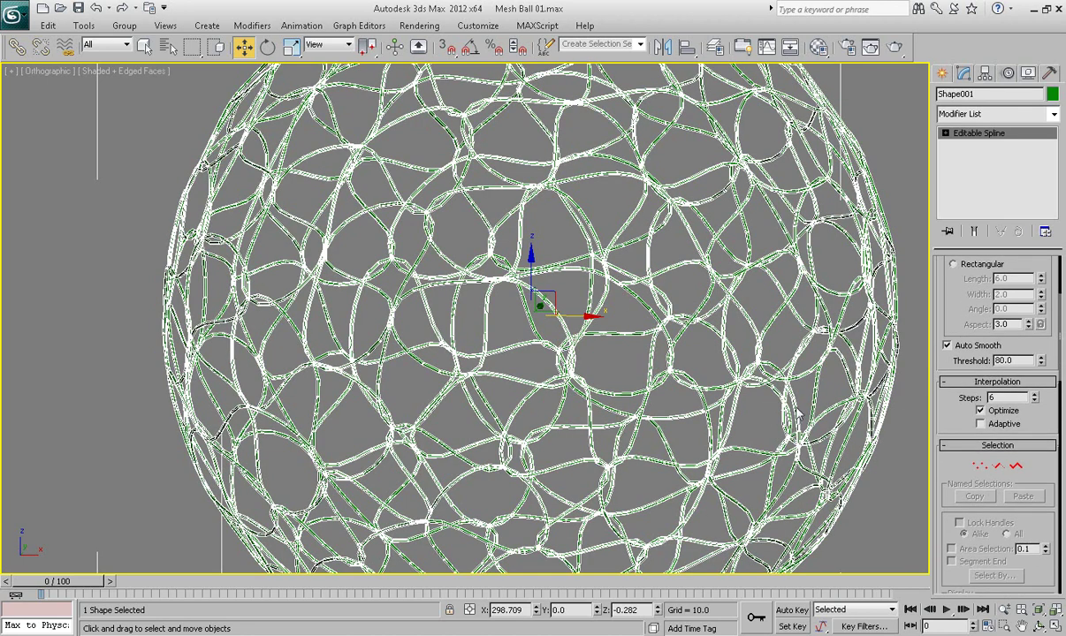
scroll(766, 409, "up", 3)
middle_click_drag(765, 409, 729, 402)
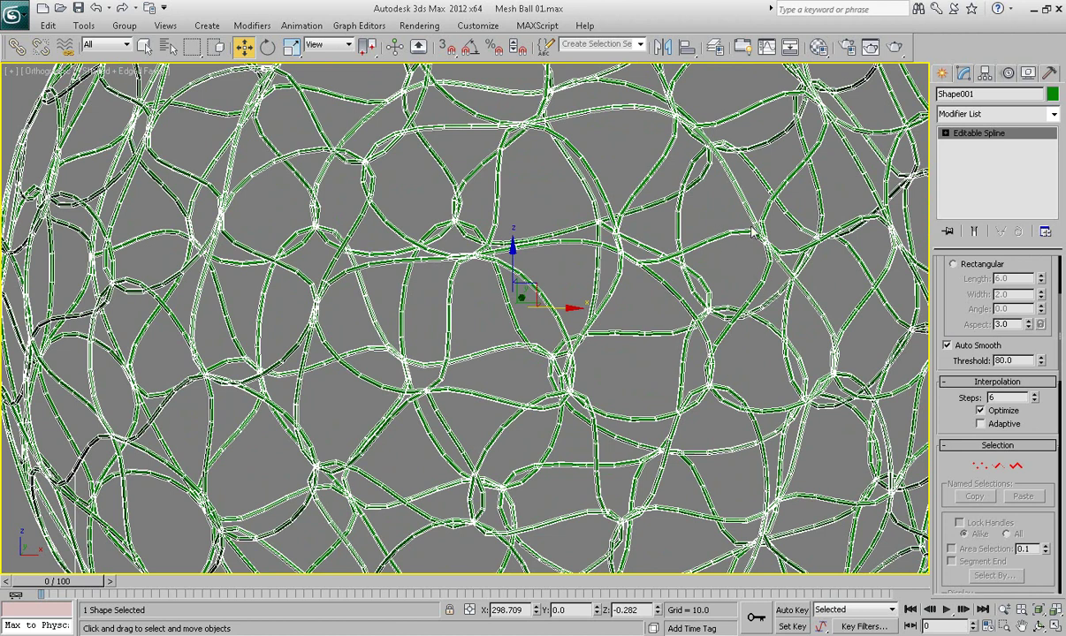
scroll(730, 283, "down", 4)
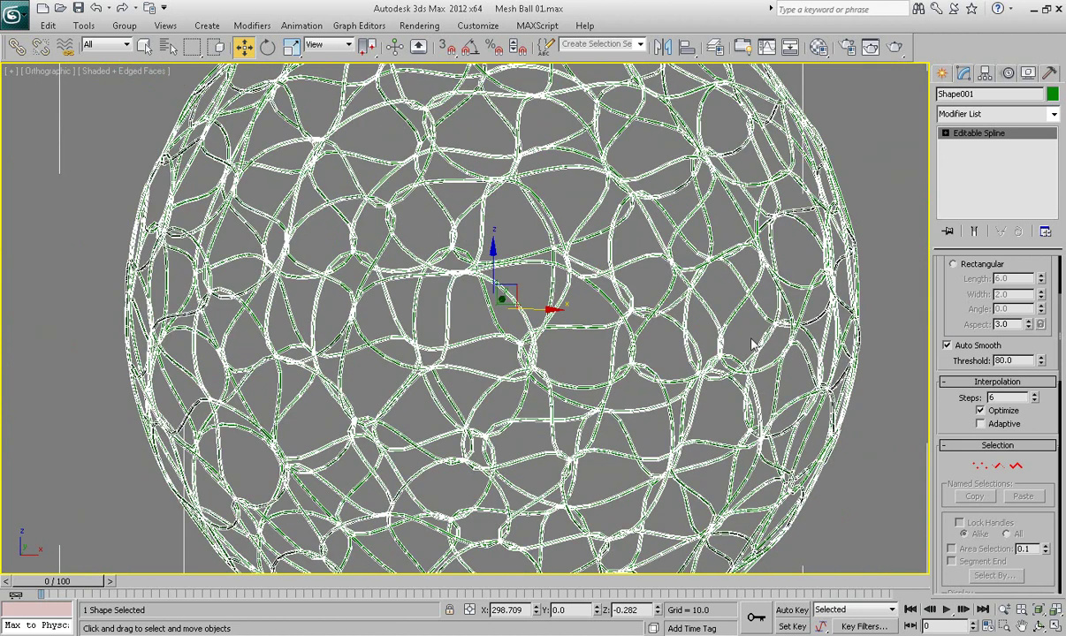
Set Interpolation Steps to 8 and view the whole ball plainly shaded.
left_click(1034, 395)
left_click(1034, 395)
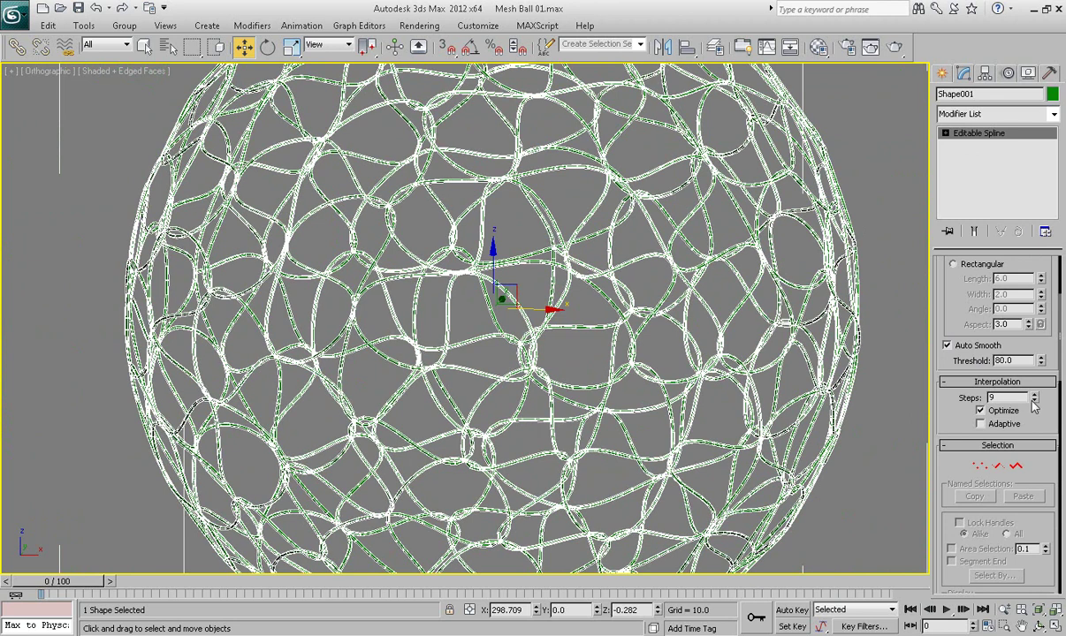
left_click(1034, 401)
middle_click_drag(585, 428, 578, 428)
key("F4")
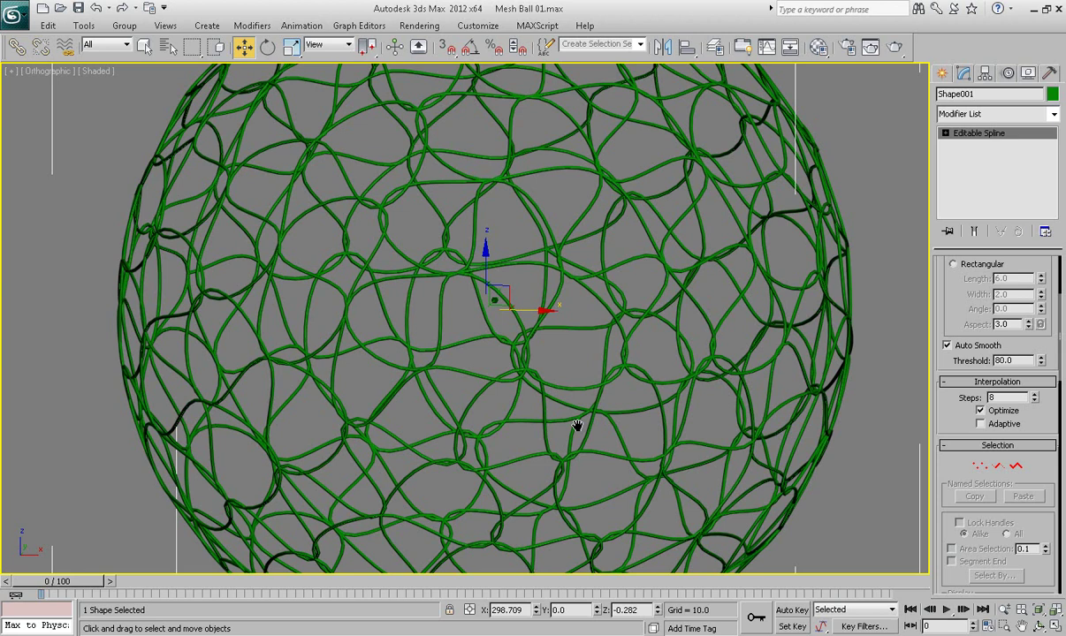
scroll(599, 420, "down", 5)
middle_click_drag(601, 413, 606, 417)
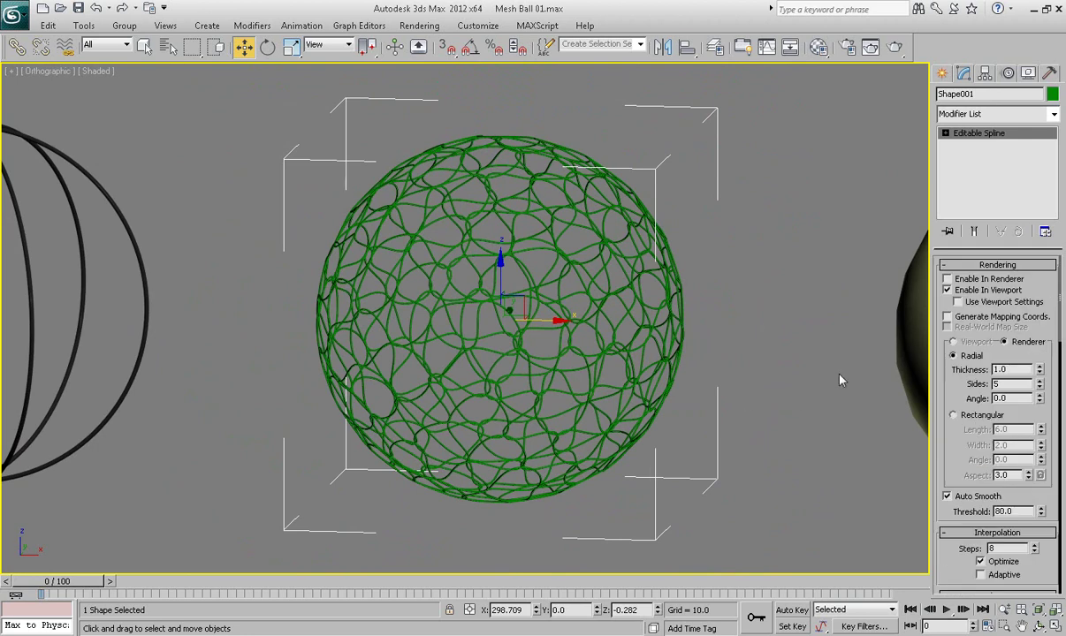
Add a Noise modifier to Shape001 with strength 10 on X, Y and Z.
left_click(976, 115)
type("n")
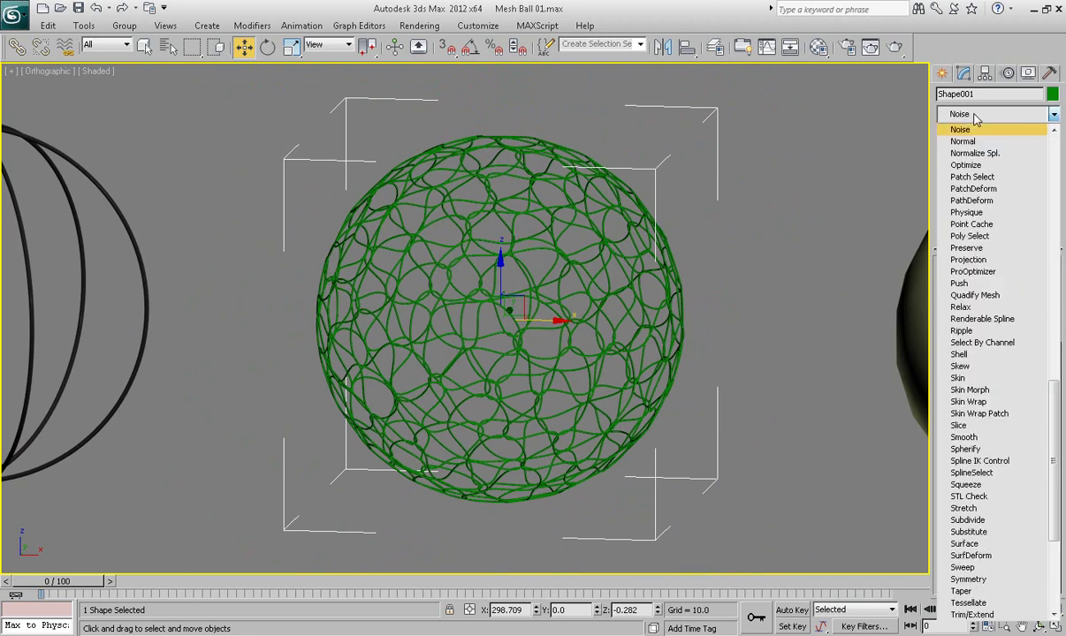
key("Return")
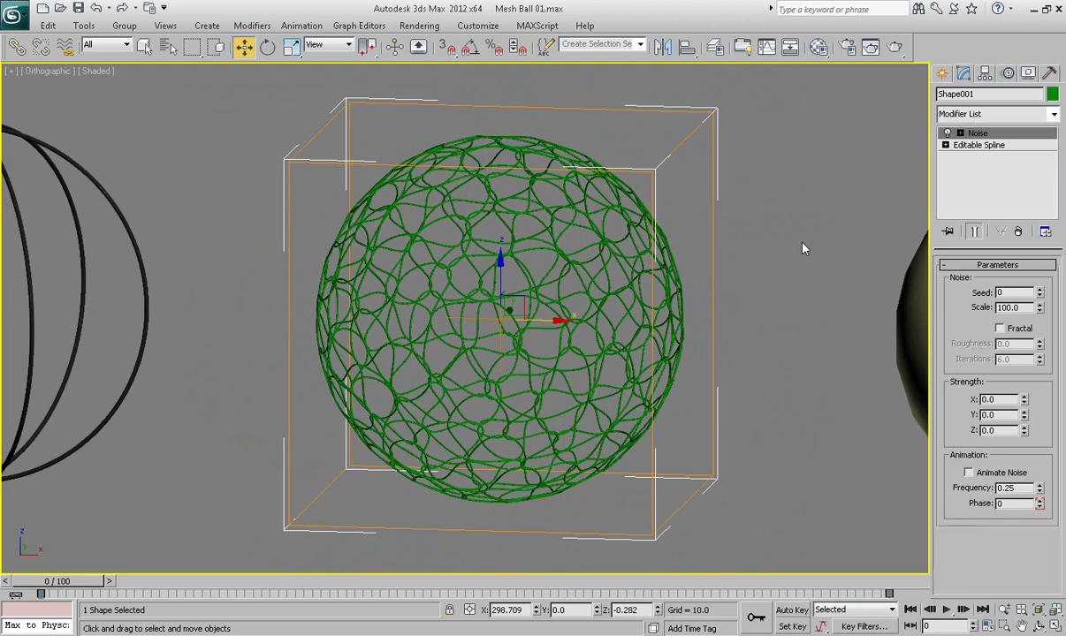
left_click(996, 399)
type("10")
key("Tab")
type("10")
key("Tab")
type("10")
key("Tab")
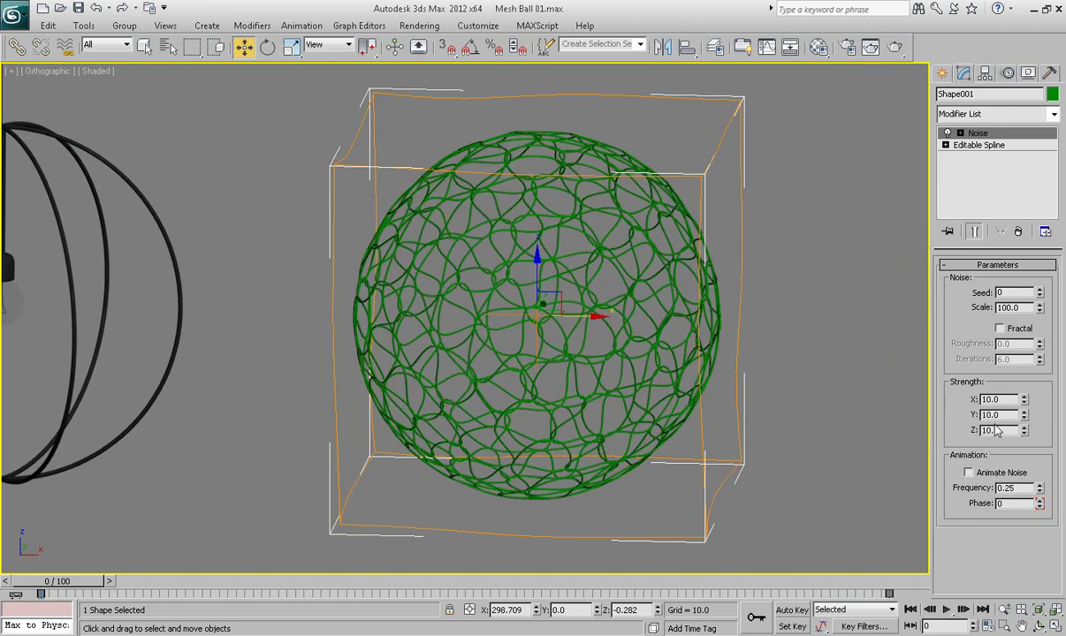
Set the noise Scale to 10.0.
key("Tab")
type("20")
key("Return")
type("10")
key("Return")
middle_click_drag(387, 341, 813, 346, "alt")
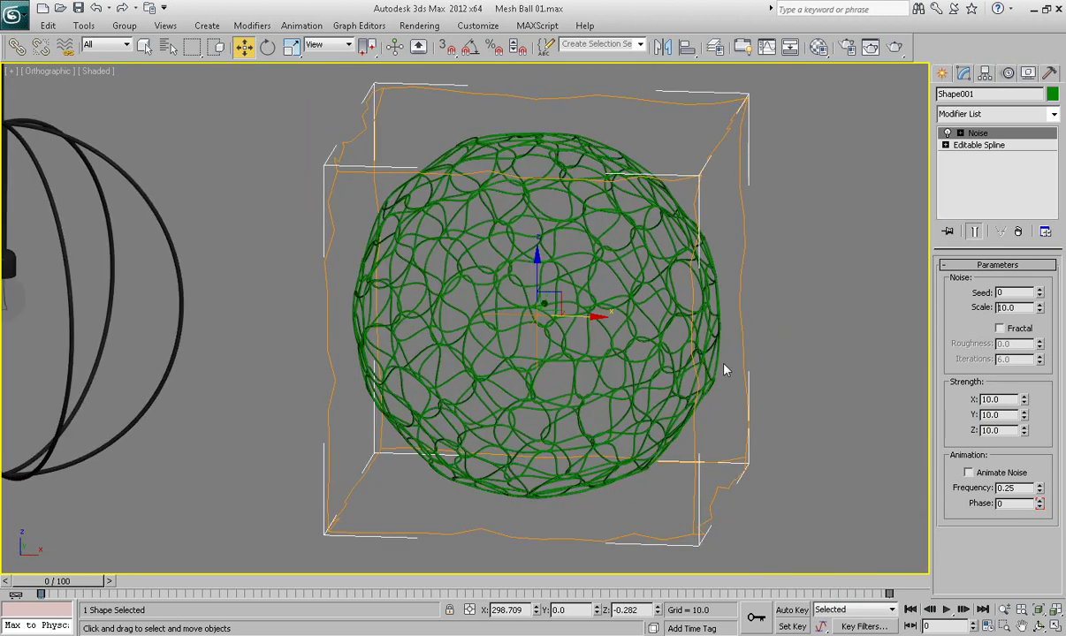
Turn on Fractal noise and settle the Roughness at 0.7 after trying 0.375 and 1.0.
middle_click_drag(659, 345, 642, 341, "alt")
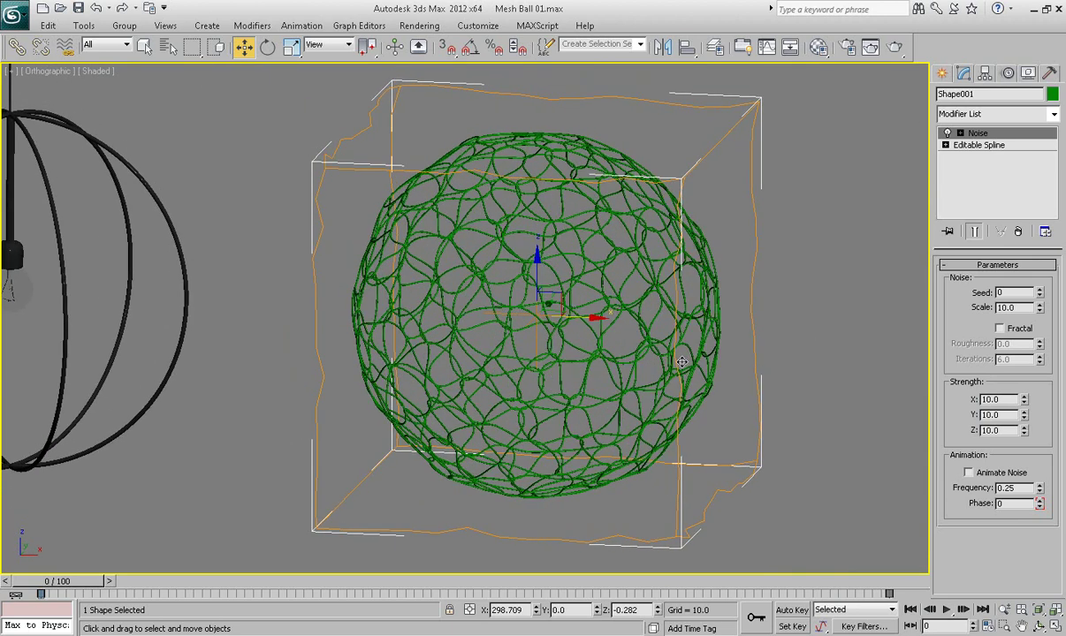
left_click(999, 327)
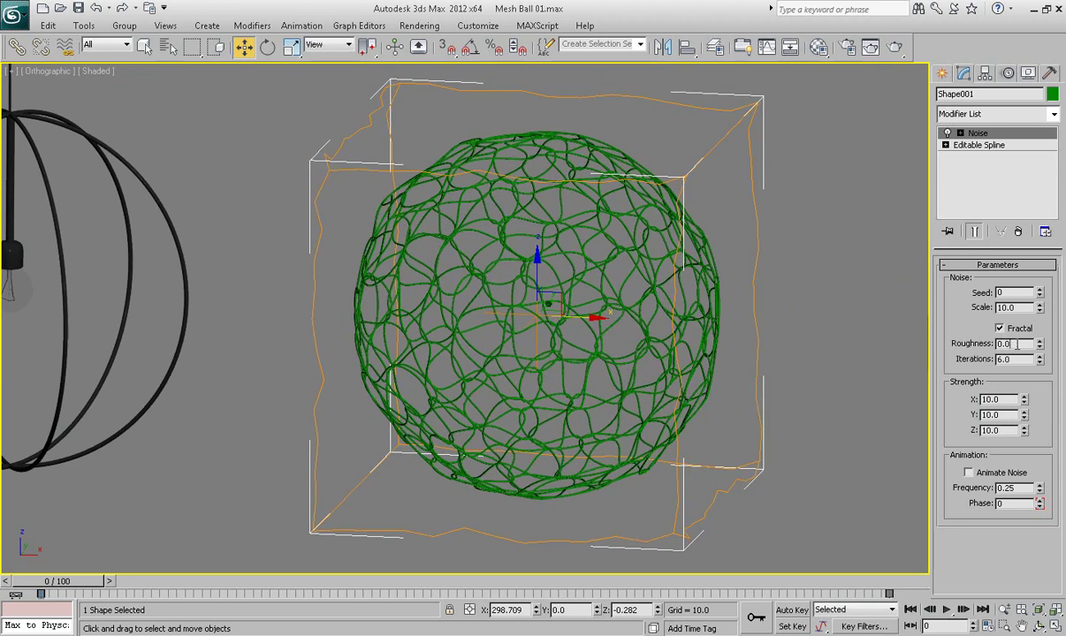
double_click(1008, 343)
type("0.375")
key("Return")
left_click_drag(1041, 287, 1035, 228)
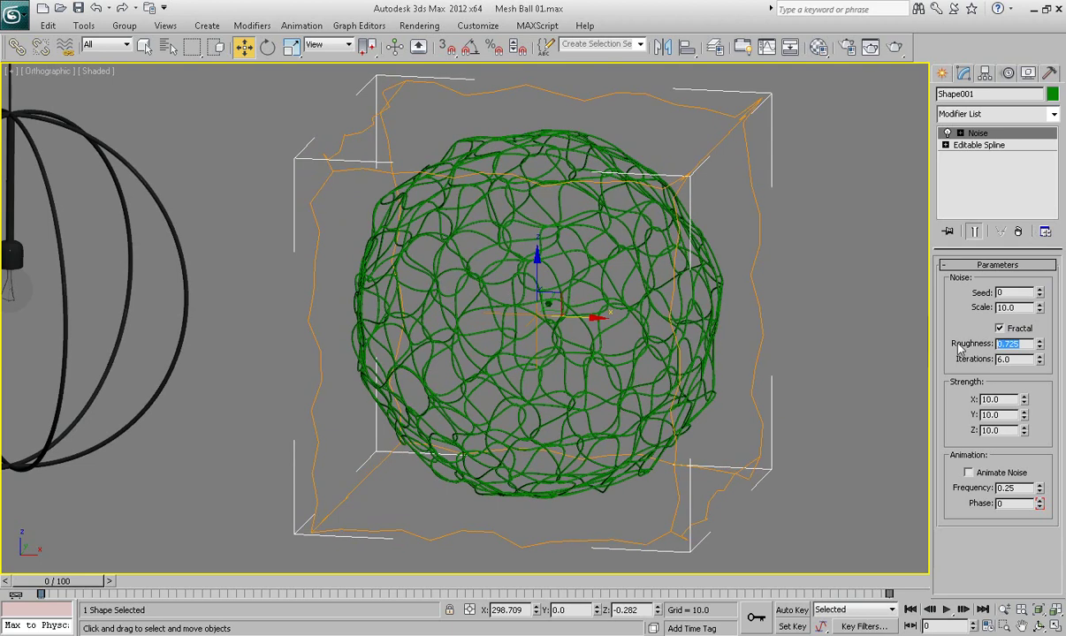
type("1")
key("Return")
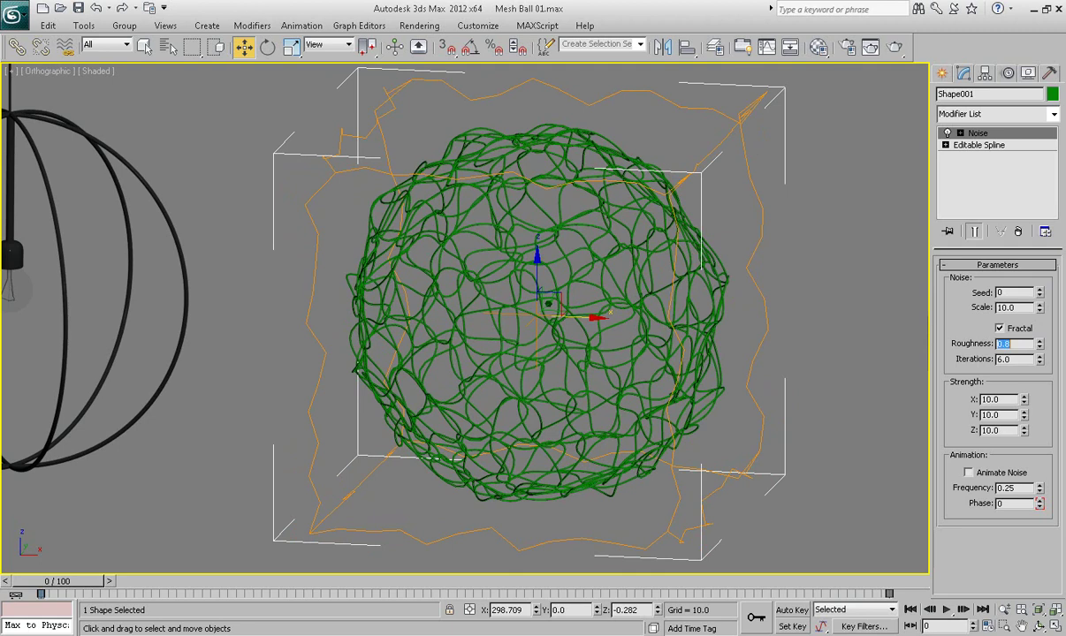
type("0.7")
key("Return")
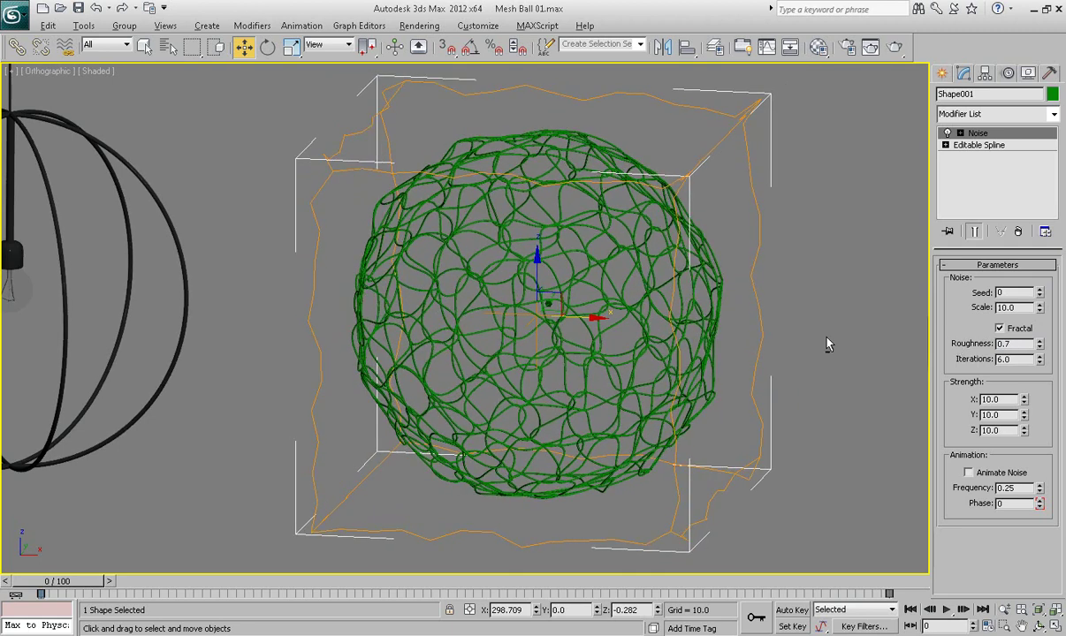
middle_click_drag(828, 343, 681, 344, "alt")
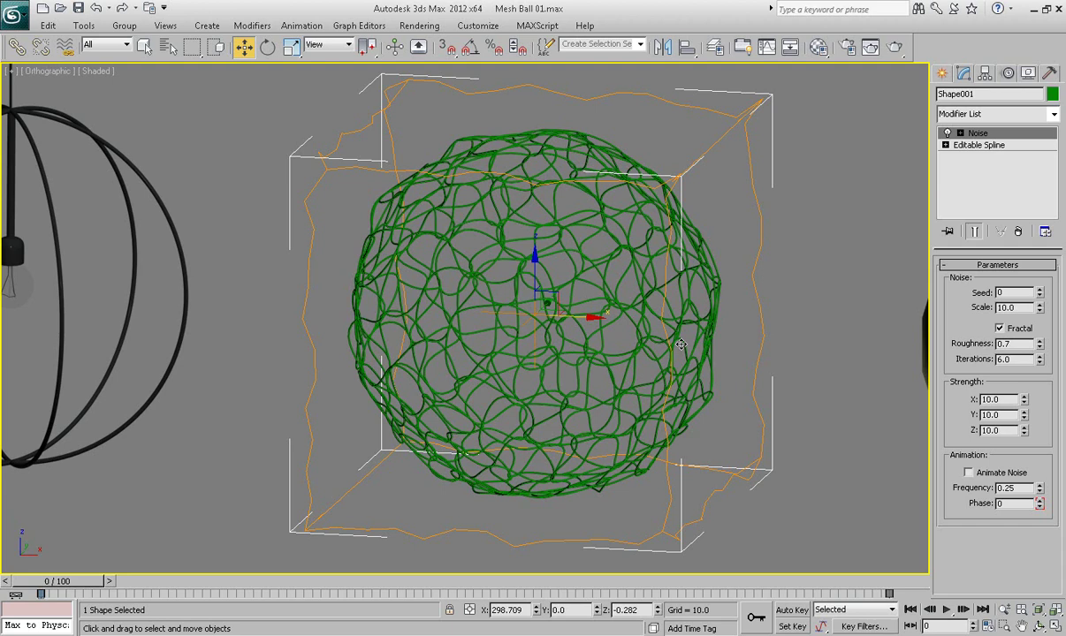
Shift-rotate the wire ball to create a copy named Shape002, then orbit around it.
middle_click_drag(603, 354, 609, 353)
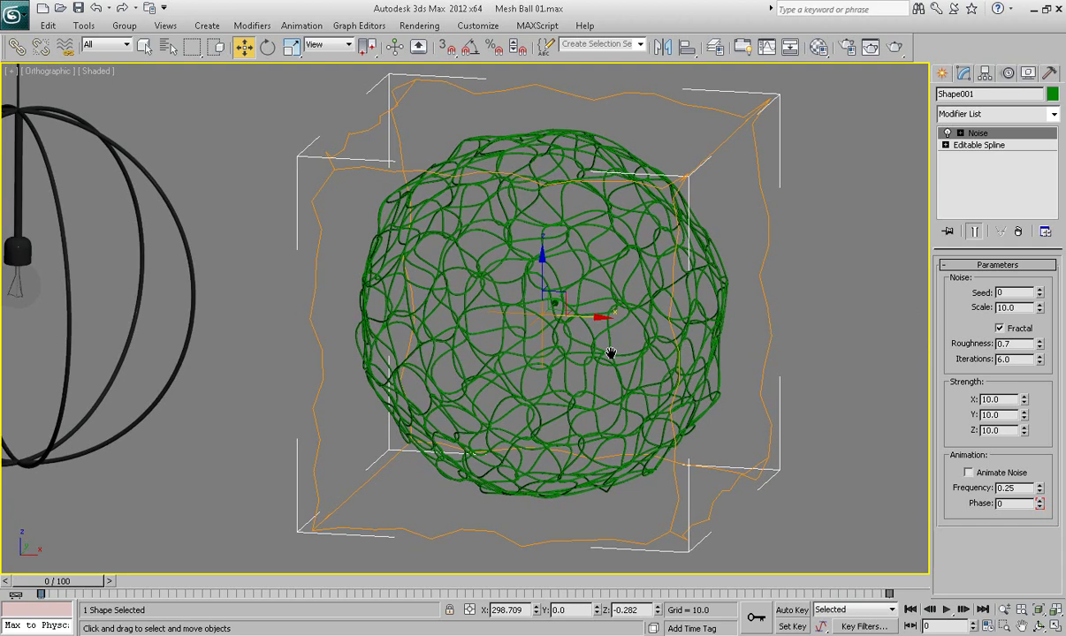
left_click(268, 49)
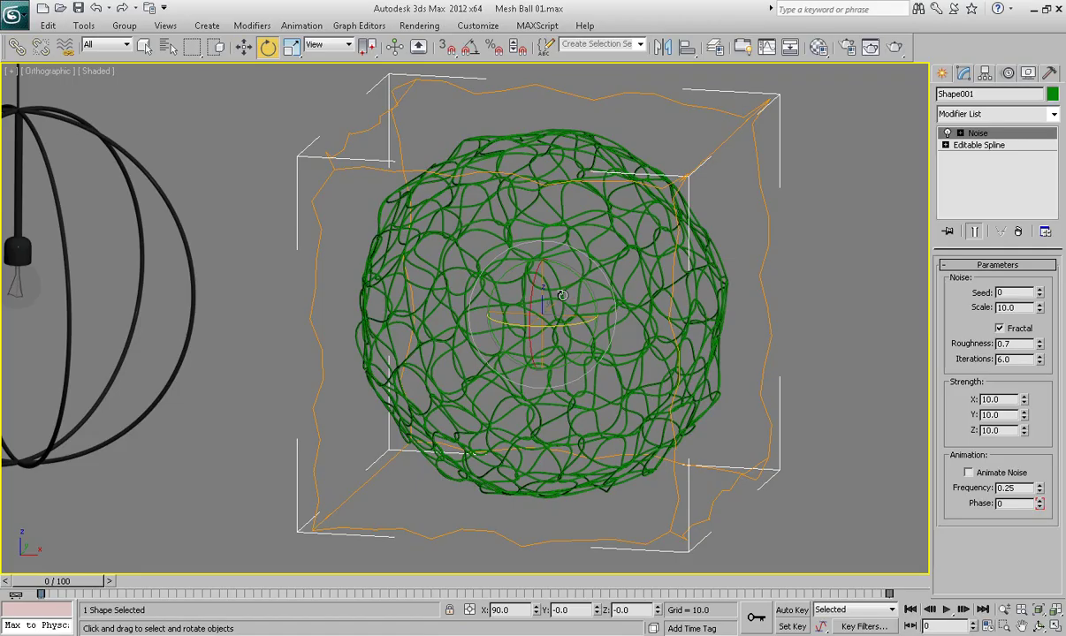
mouse_move(561, 295)
left_mouse_down("shift")
mouse_move(549, 202)
mouse_move(608, 210)
mouse_move(542, 255)
mouse_move(648, 214)
left_mouse_up("shift")
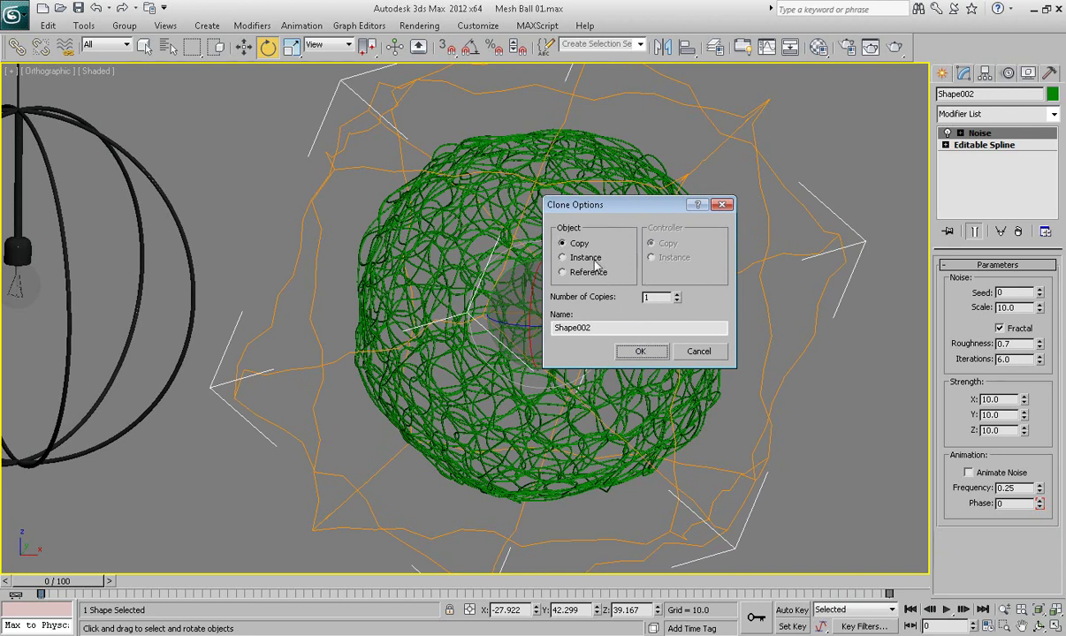
left_click(640, 351)
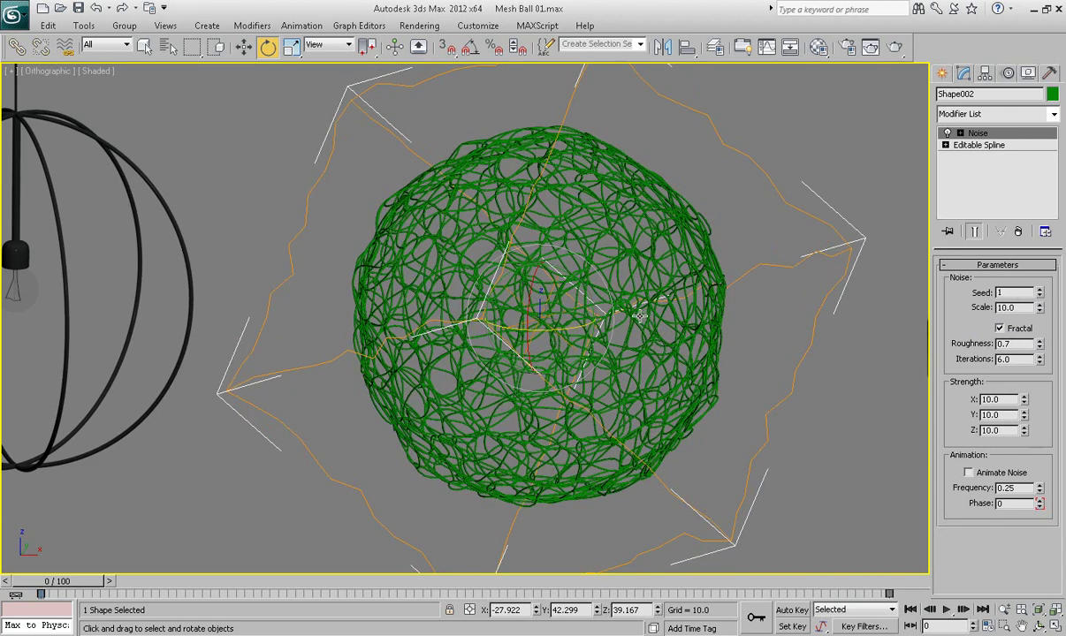
middle_click_drag(605, 297, 648, 361, "alt")
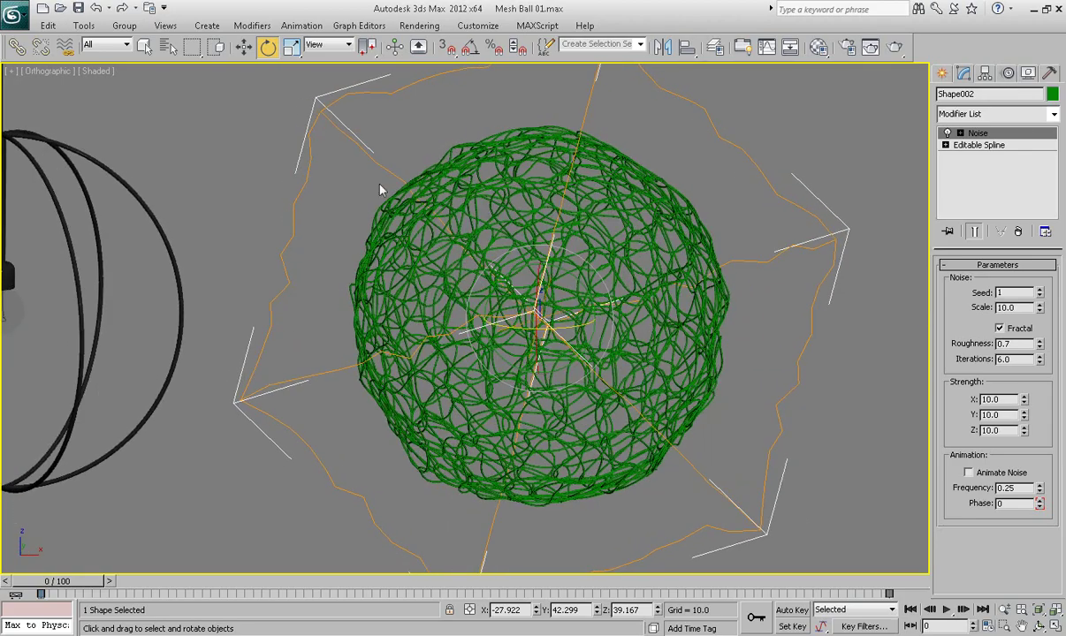
Scale Shape002 uniformly down to 97.39% with the Scale Type-In Offset spinner.
middle_click_drag(549, 266, 560, 262, "alt")
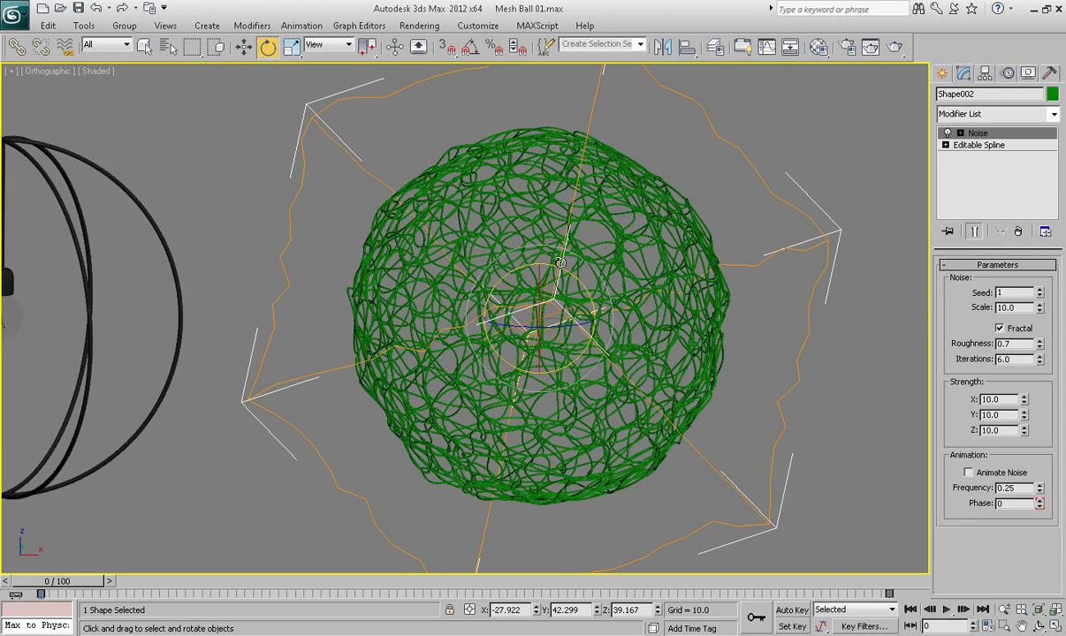
left_click(289, 54)
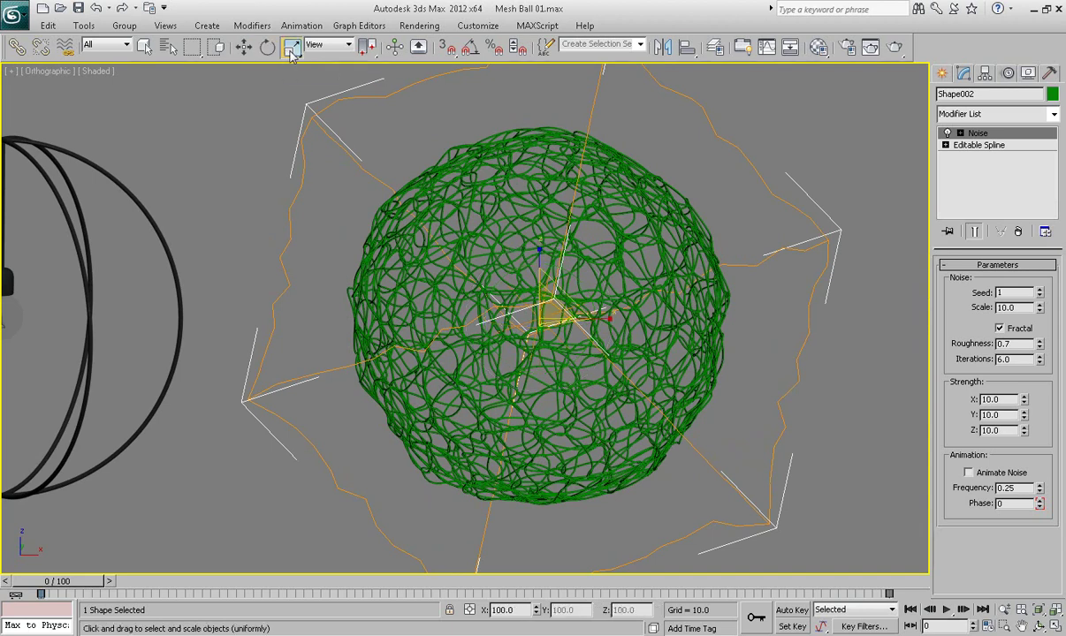
right_click(292, 53)
left_click_drag(252, 115, 370, 115)
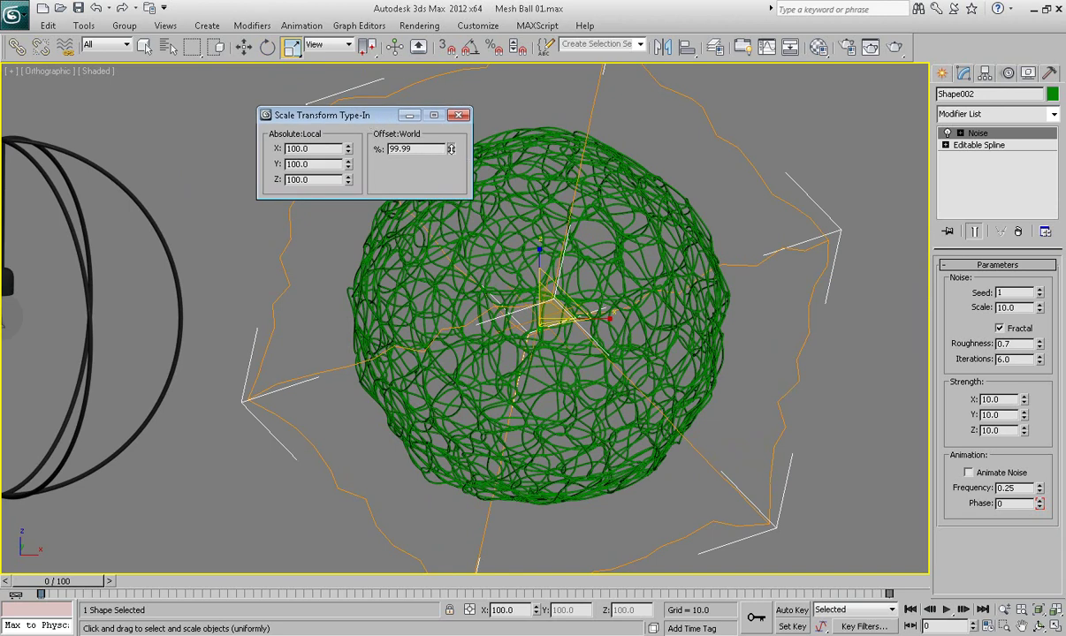
left_click_drag(450, 150, 468, 342)
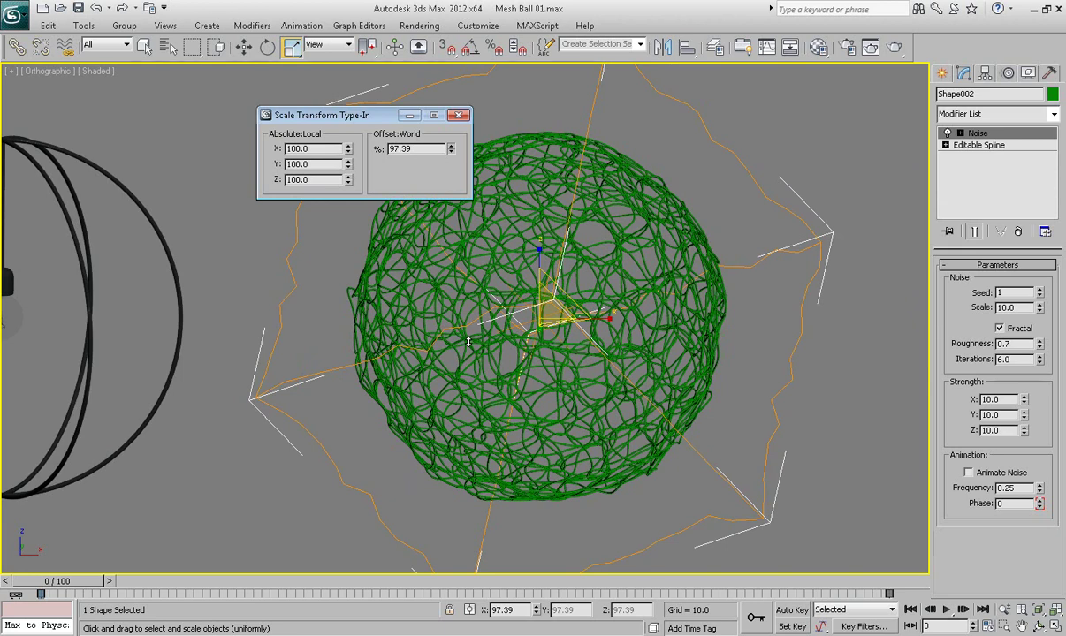
left_click_drag(468, 342, 468, 341)
left_click(459, 115)
middle_click_drag(590, 294, 551, 323, "alt")
Make a rotated independent copy of the wire ball and set its Noise Seed to 2.
key("e")
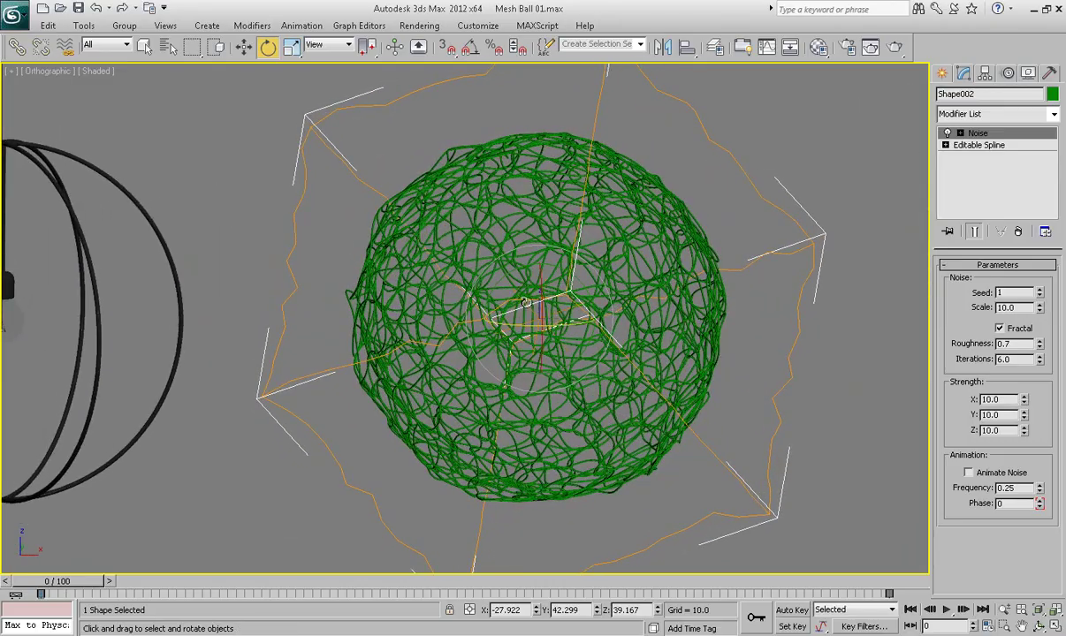
mouse_move(527, 303)
left_mouse_down("shift")
mouse_move(540, 325)
mouse_move(637, 320)
mouse_move(626, 268)
mouse_move(578, 327)
left_mouse_up("shift")
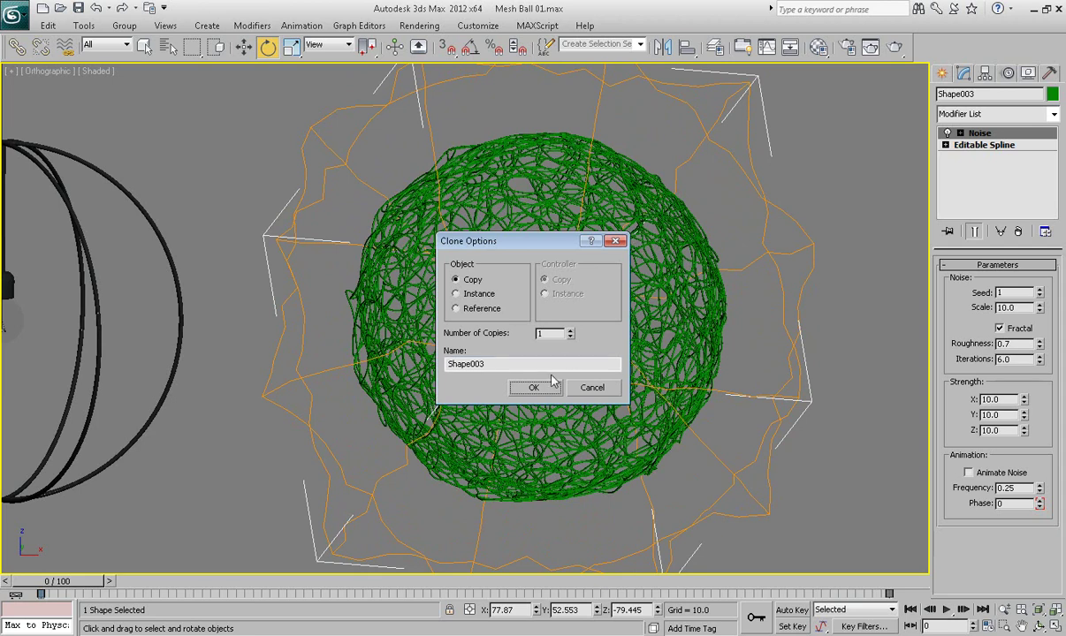
left_click(539, 387)
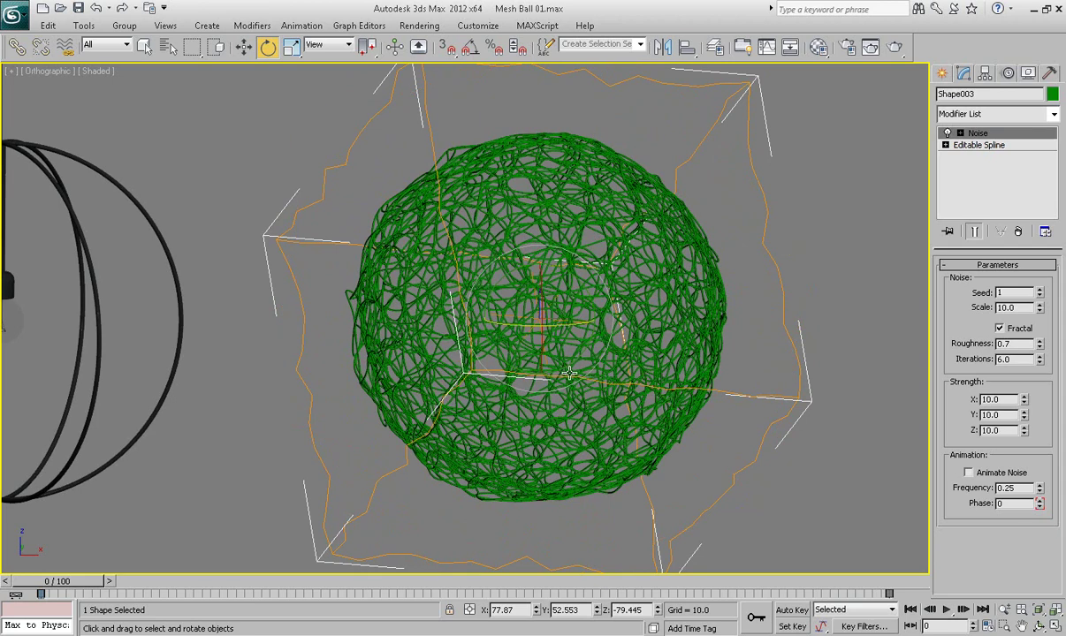
left_click(1039, 291)
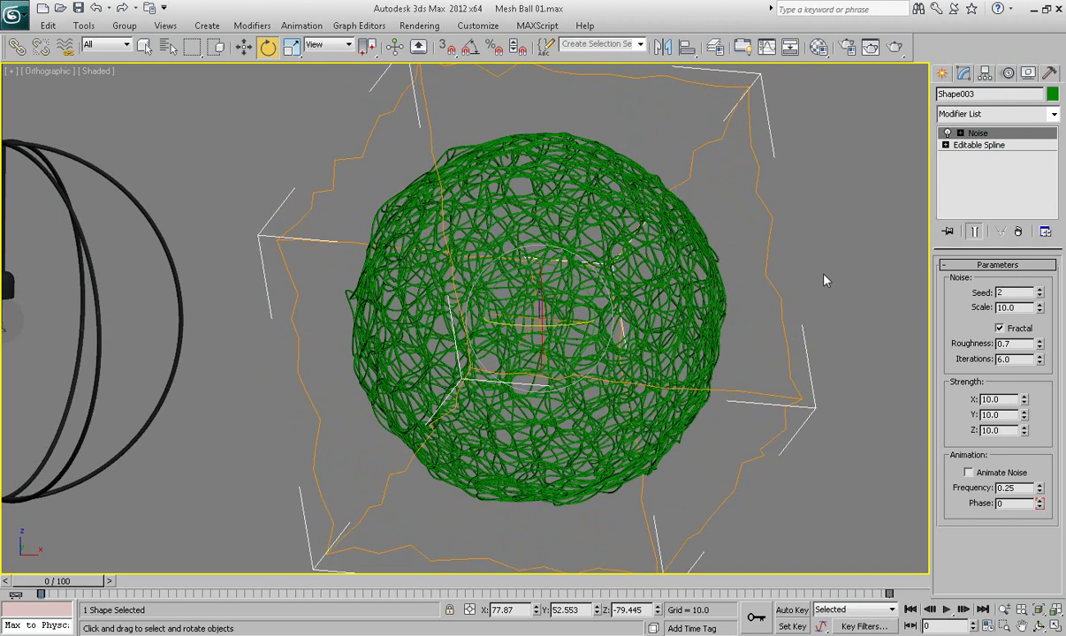
Mirror the new copy across the X axis with no clone.
left_click(663, 47)
left_click_drag(520, 193, 667, 152)
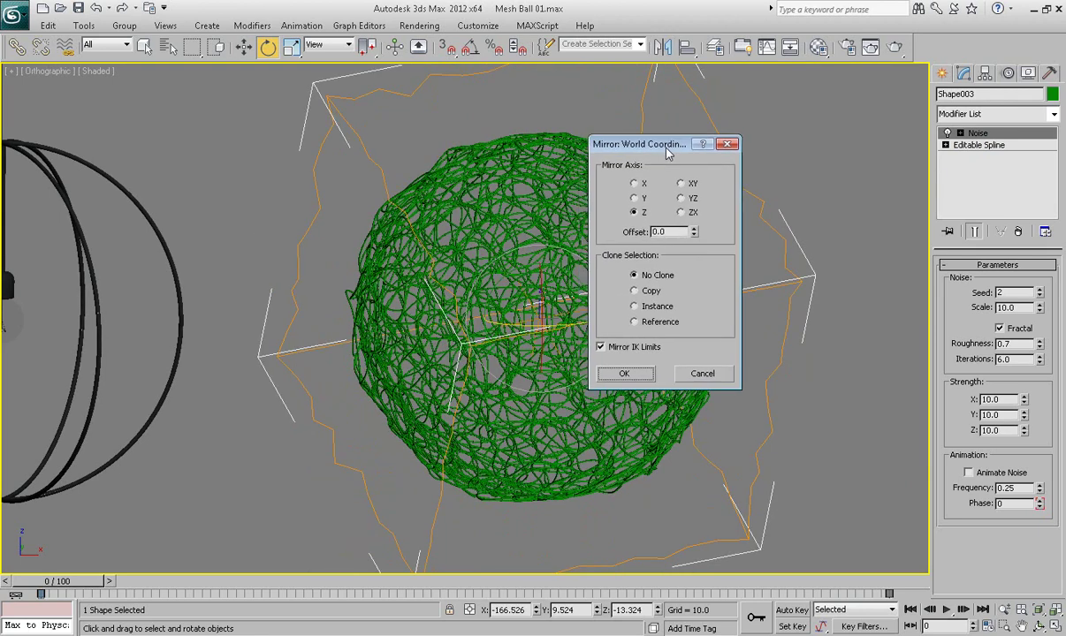
left_click(633, 183)
left_click(623, 374)
middle_click_drag(592, 349, 626, 371, "alt")
In wireframe view, convert the copied wire ball to an Editable Poly.
scroll(624, 371, "up", 3)
scroll(624, 372, "down", 3)
middle_click_drag(624, 371, 615, 380, "alt")
scroll(616, 380, "up", 2)
scroll(616, 380, "down", 3)
key("F3")
scroll(613, 377, "up", 3)
right_click(583, 301)
mouse_move(701, 432)
left_click(785, 453)
Attach the other wire ball into it and return to shaded display.
scroll(976, 380, "down", 5)
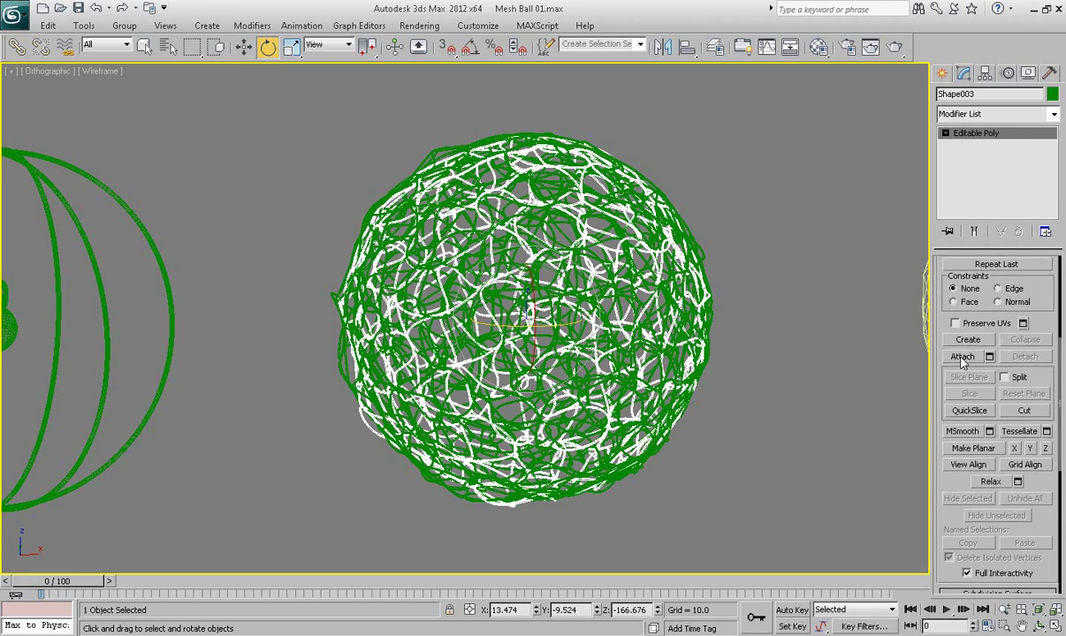
left_click(962, 357)
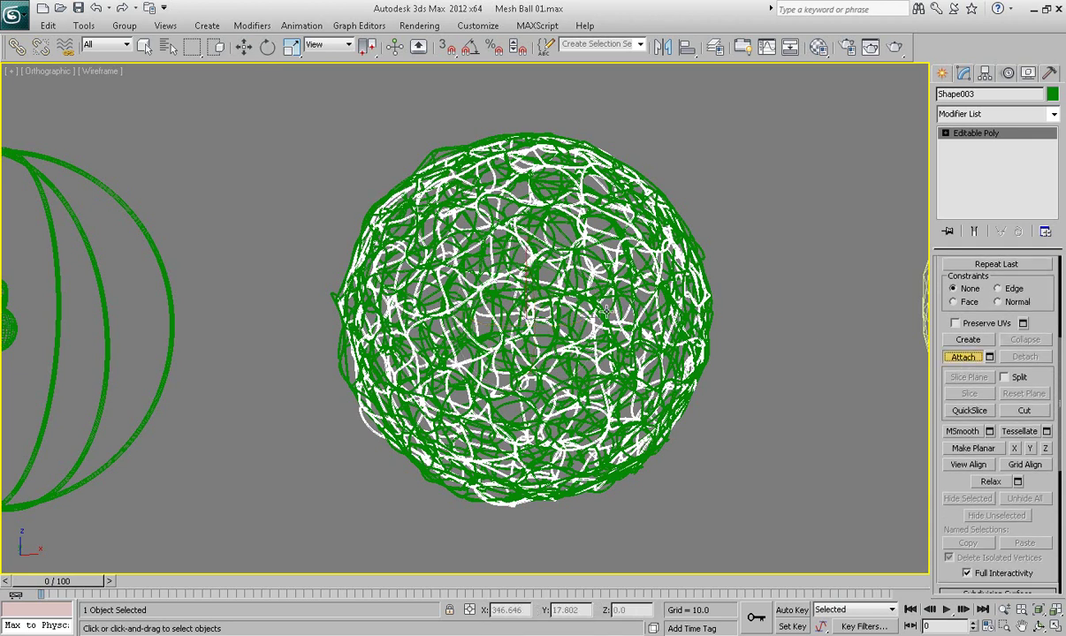
left_click(576, 272)
key("w")
scroll(609, 289, "down", 3)
key("F3")
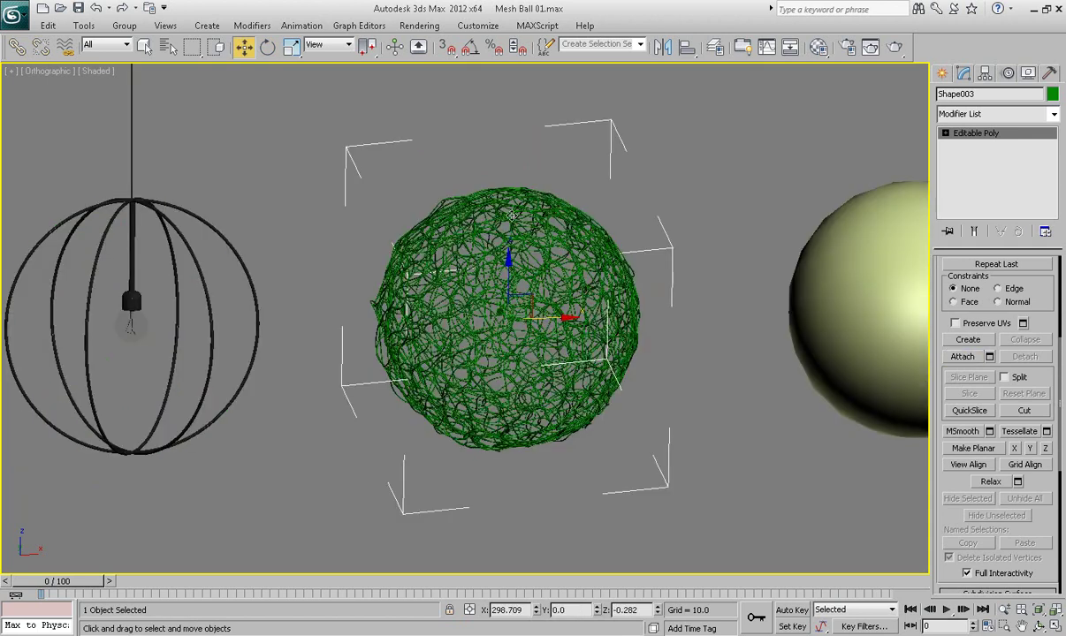
scroll(592, 403, "up", 2)
In Front view, move the combined wire ball left over the pendant lamp frame.
mouse_move(613, 398)
middle_mouse_down("alt")
mouse_move(561, 405)
mouse_move(601, 401)
middle_mouse_up("alt")
key("f")
scroll(601, 397, "down", 3)
middle_click_drag(669, 391, 769, 389)
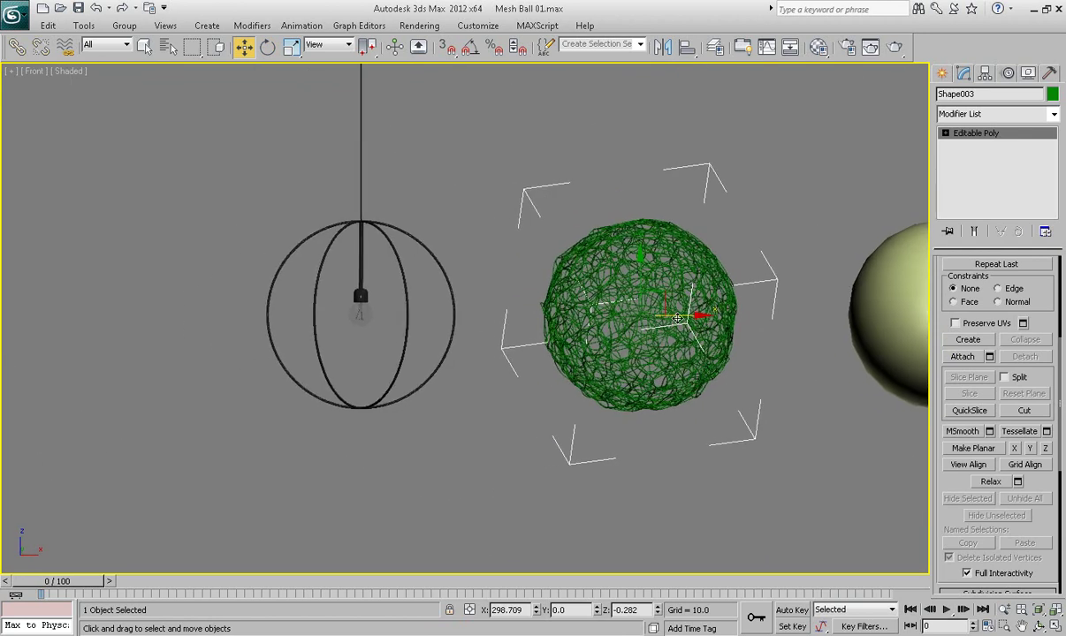
left_click_drag(667, 336, 407, 348)
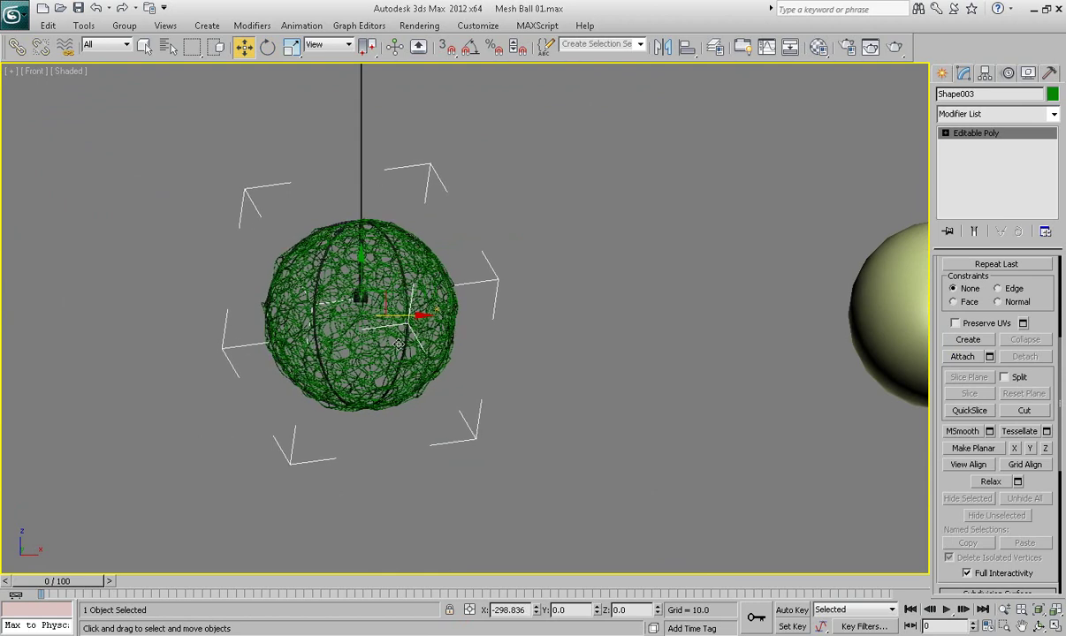
Delete the yellow sphere and select the Mesh Ball object.
scroll(554, 350, "down", 1)
scroll(554, 350, "down", 3)
left_click(815, 312)
key("Delete")
middle_click_drag(437, 374, 508, 373)
scroll(509, 373, "up", 5)
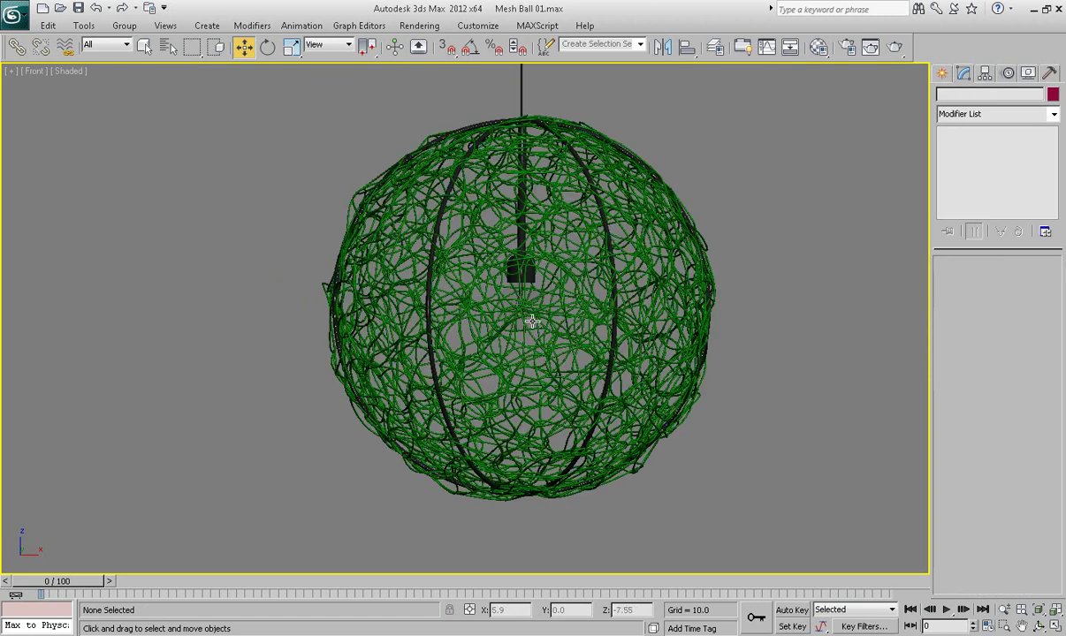
left_click(533, 306)
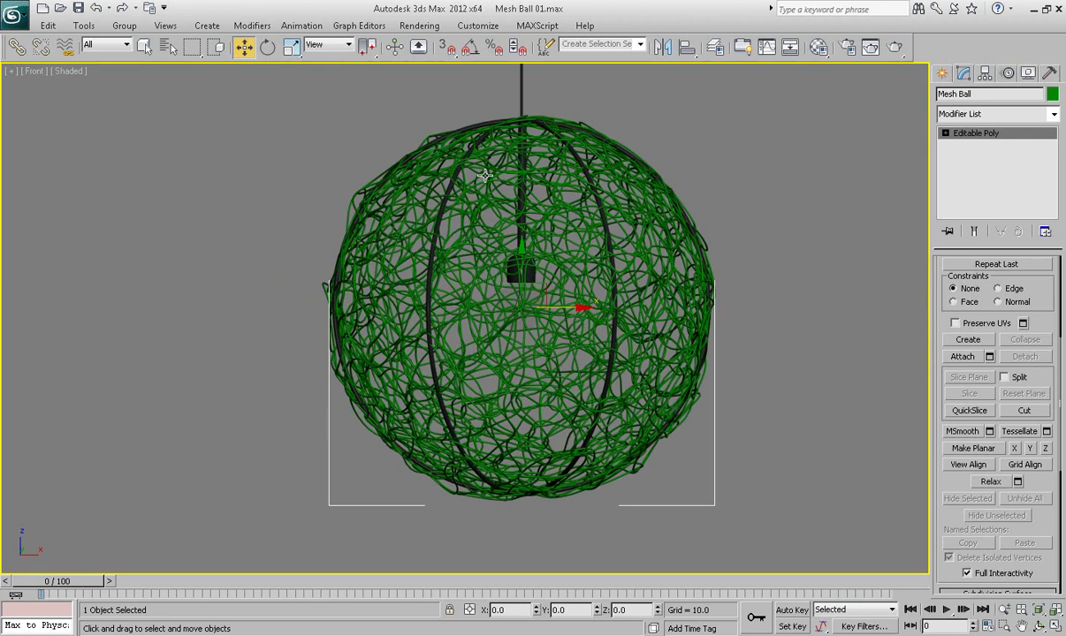
Try the Scale Type-In on Mesh Ball, leaving its size unchanged.
left_click(292, 50)
right_click(291, 49)
left_click_drag(345, 121, 506, 123)
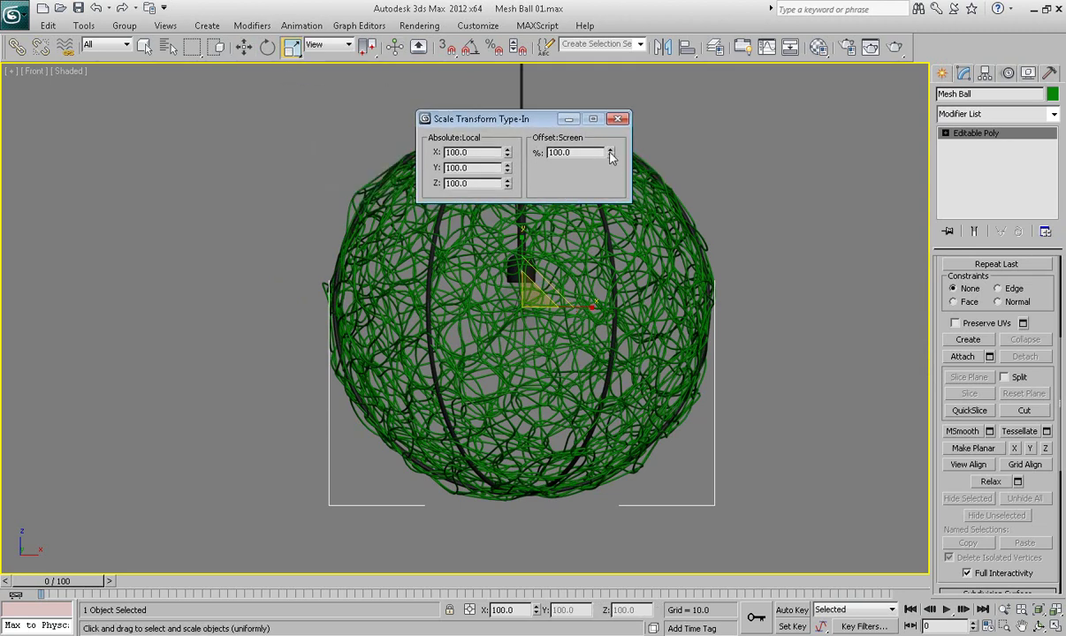
mouse_move(609, 155)
left_mouse_down()
mouse_move(609, 166)
mouse_move(612, 146)
left_mouse_up()
key("F12")
Select the wire ball and scale it uniformly to about 99.5% around the lamp.
left_click(537, 237)
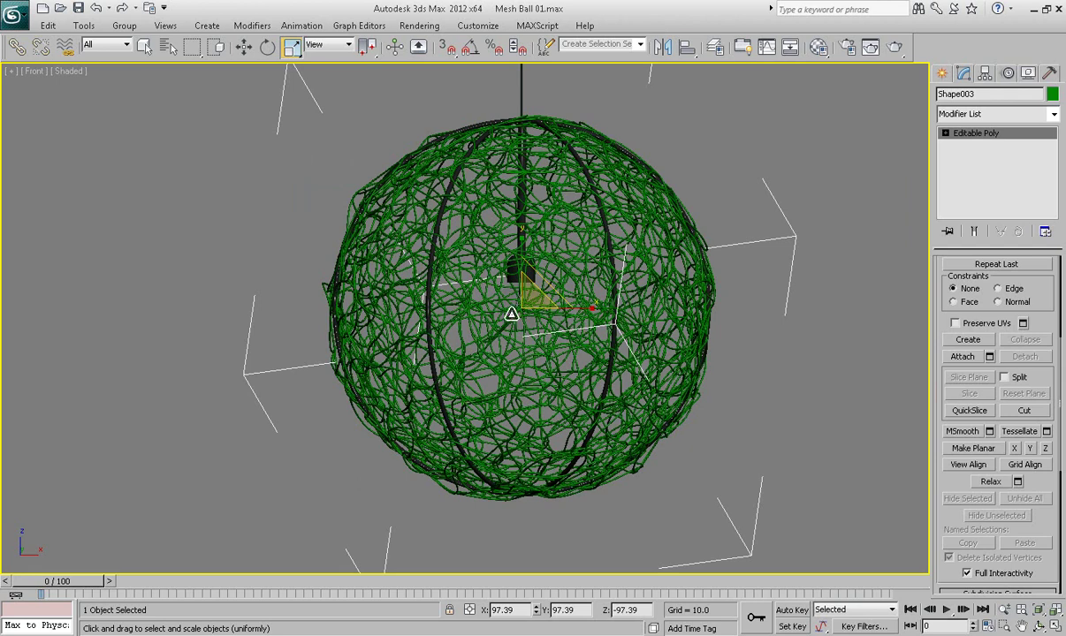
right_click(292, 48)
left_click_drag(497, 123, 284, 125)
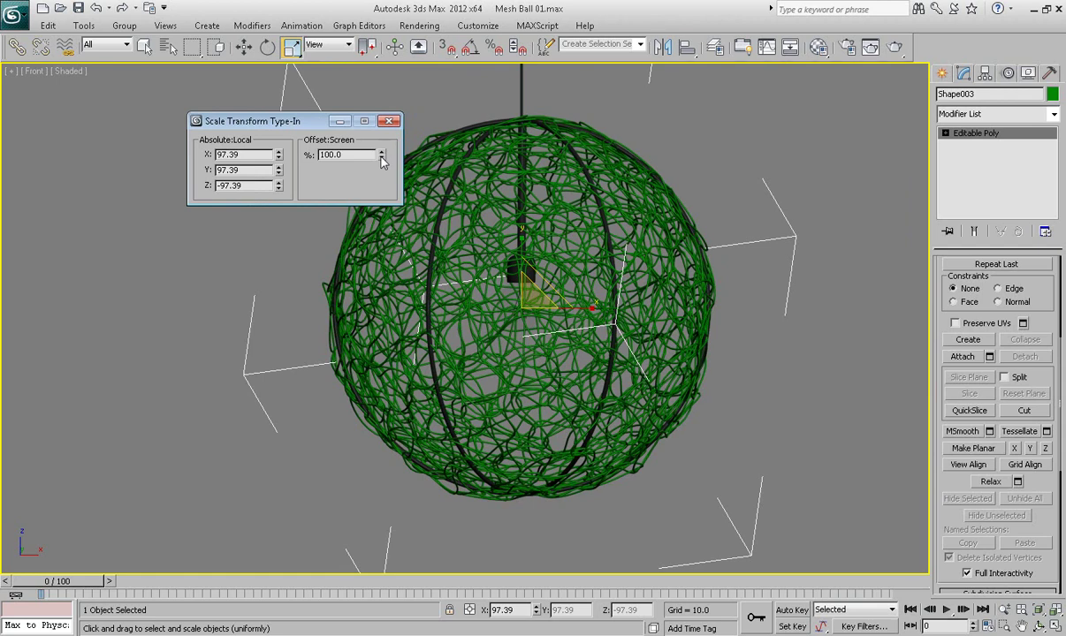
left_click_drag(381, 155, 383, 138)
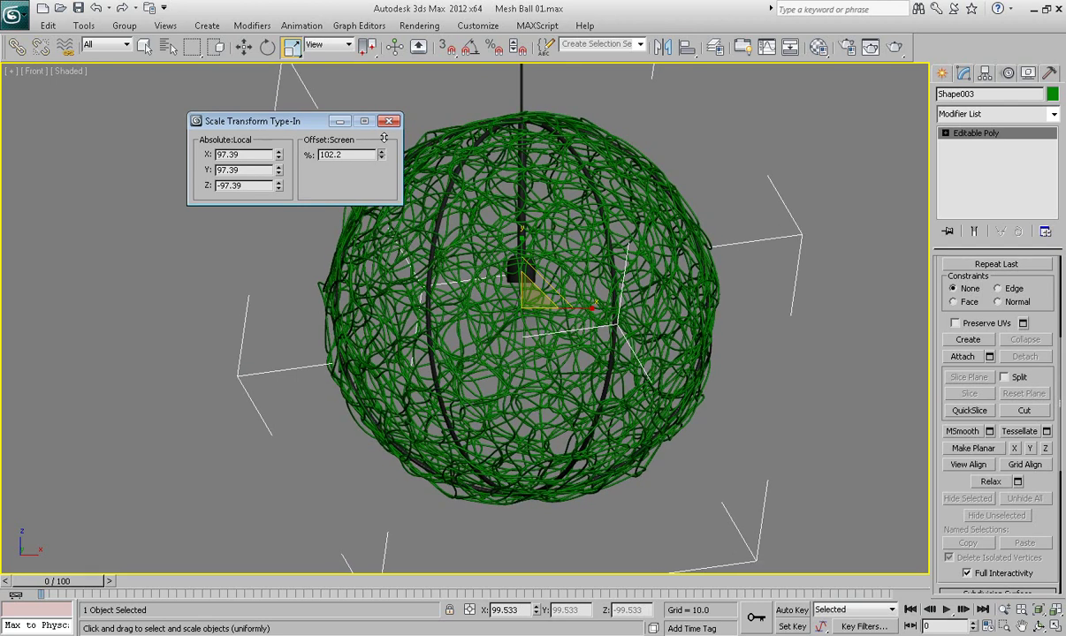
left_click(389, 121)
middle_click_drag(550, 251, 513, 288, "alt")
scroll(532, 268, "down", 2)
scroll(534, 269, "down", 3)
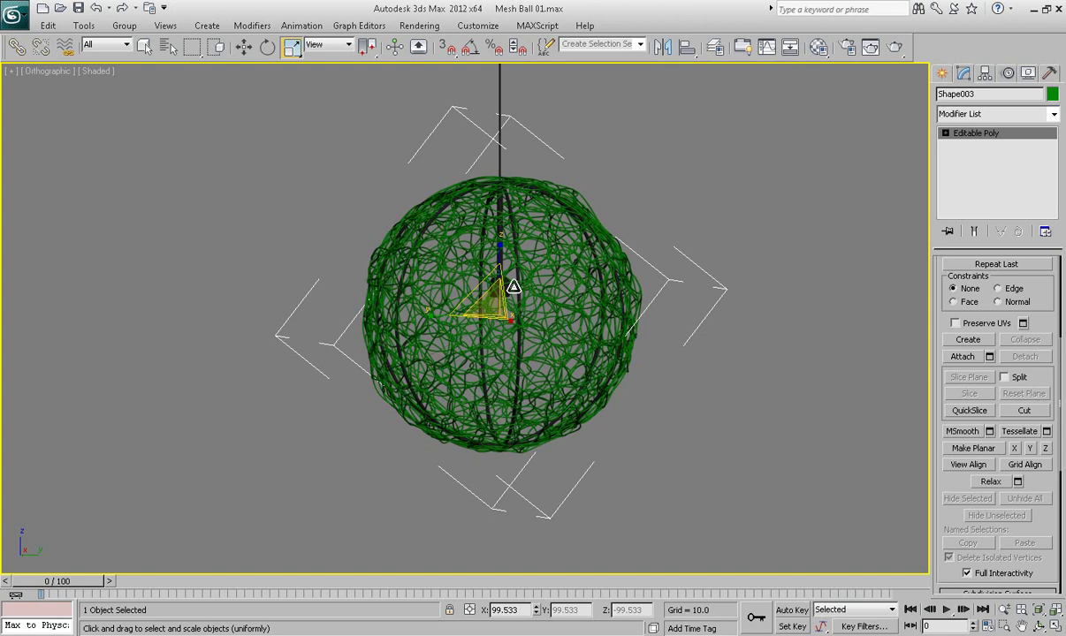
Open Vol2_Accessory0031.max from its folder without saving the current scene.
left_click(60, 8)
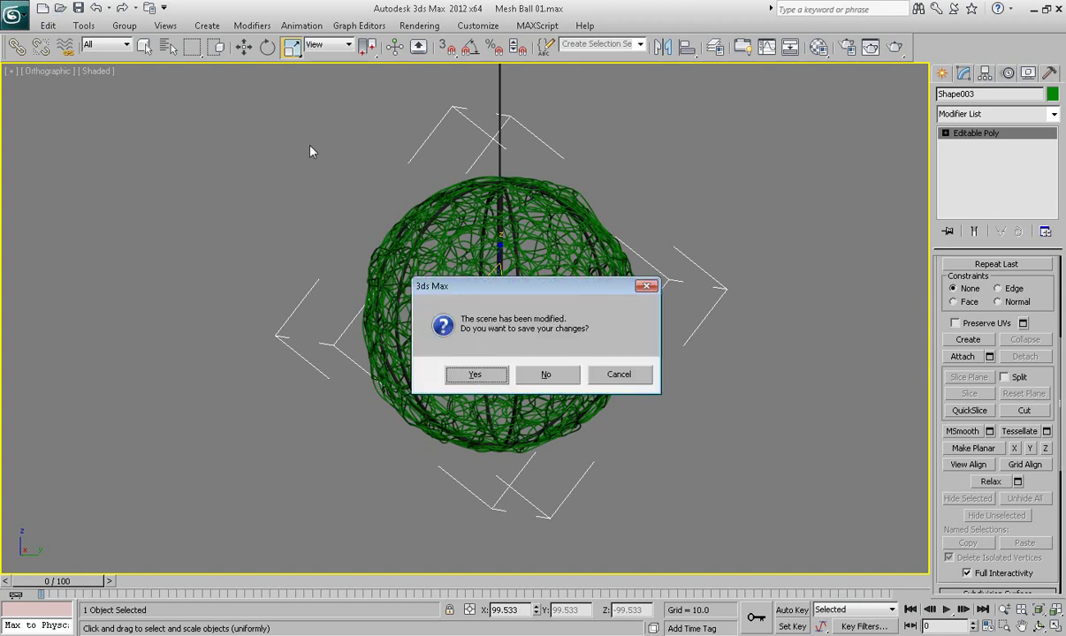
left_click(546, 374)
left_click(379, 168)
double_click(379, 168)
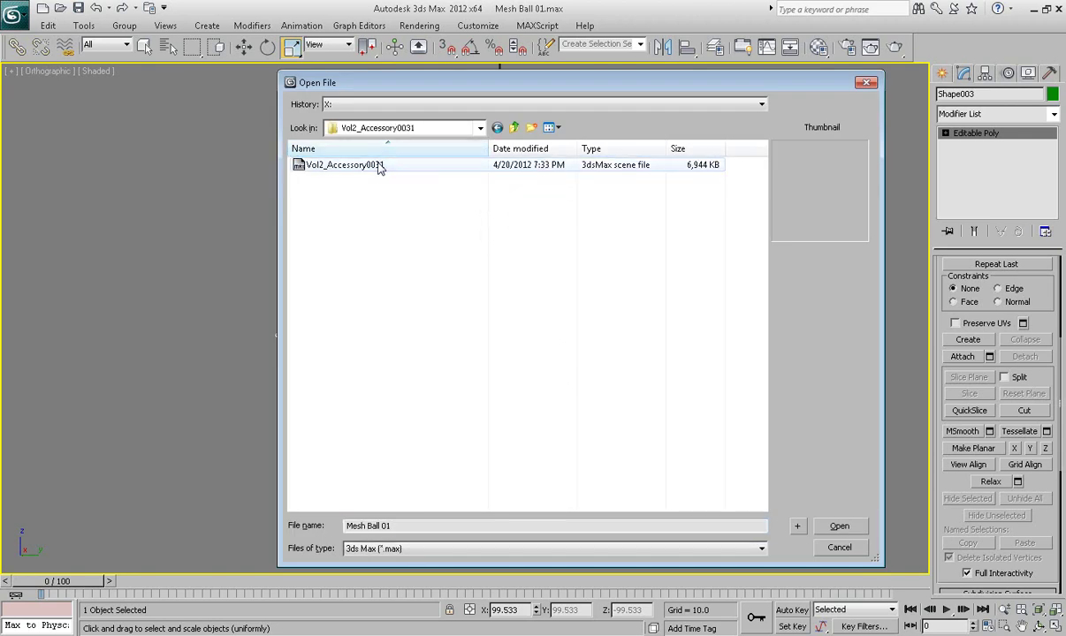
left_click(839, 528)
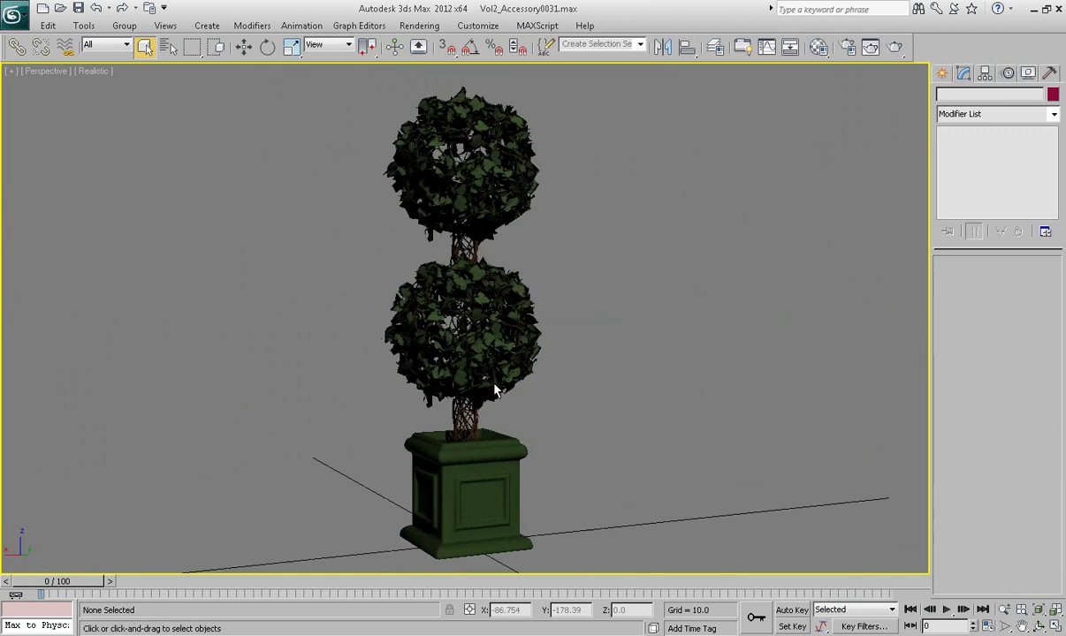
Select the topiary tree, toggle Element mode off, and orbit to inspect it.
middle_click_drag(589, 367, 638, 387)
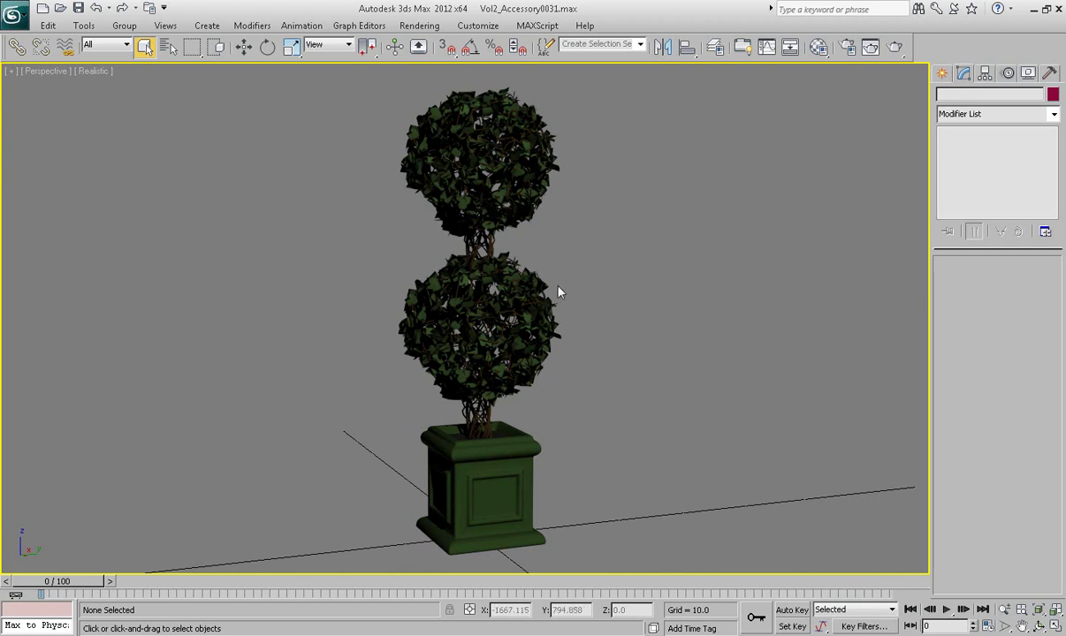
left_click(533, 295)
left_click(974, 192)
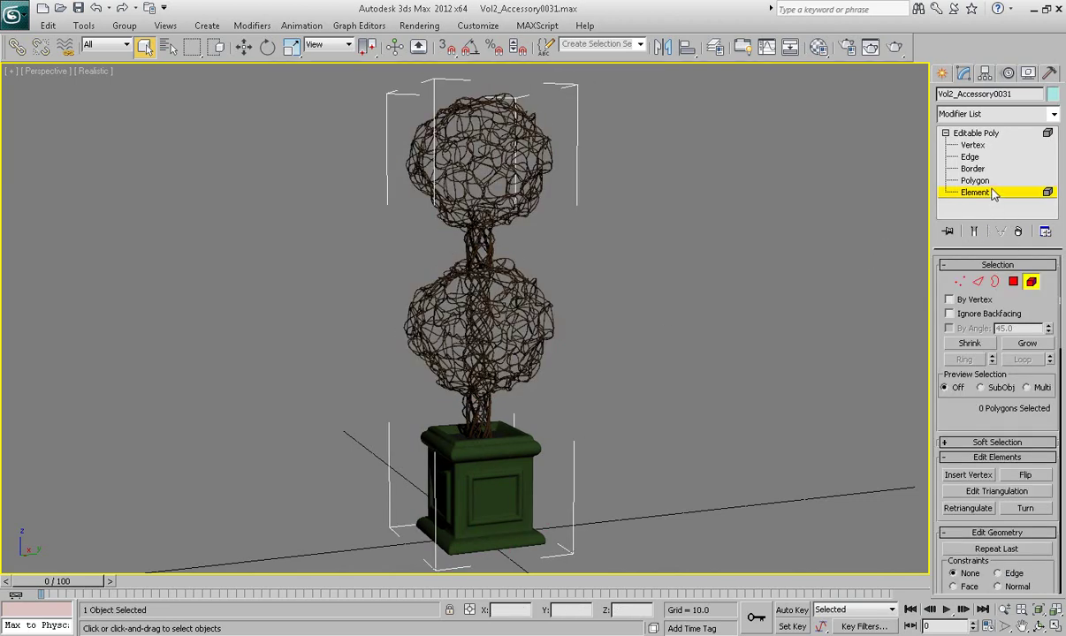
key("6")
scroll(692, 276, "up", 3)
mouse_move(681, 328)
middle_mouse_down("alt")
mouse_move(667, 341)
mouse_move(707, 336)
mouse_move(678, 331)
middle_mouse_up("alt")
scroll(709, 350, "down", 3)
left_click(678, 331)
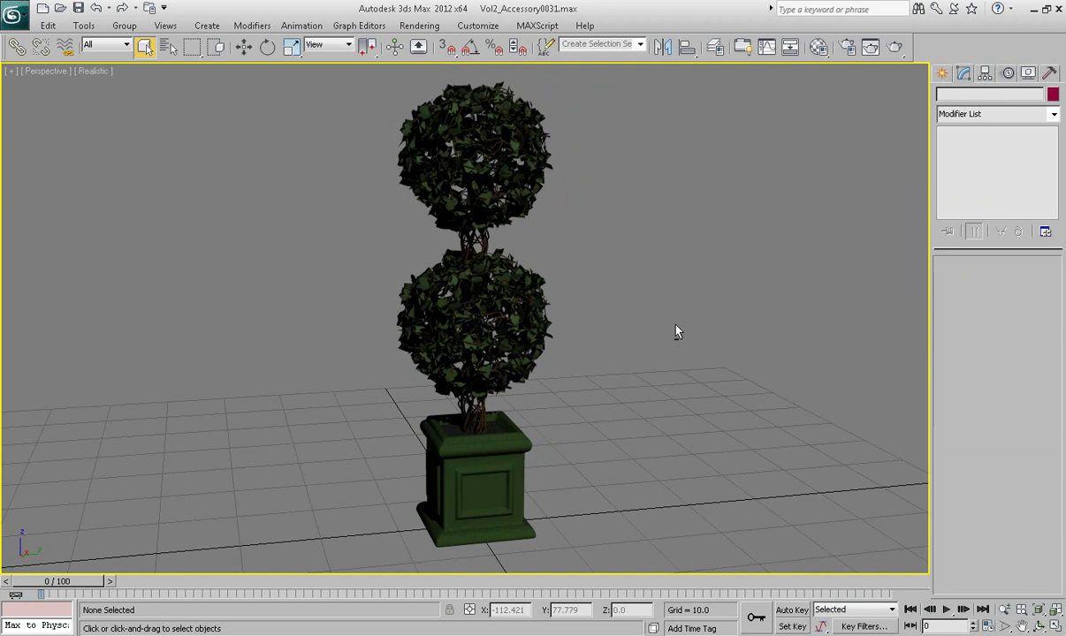